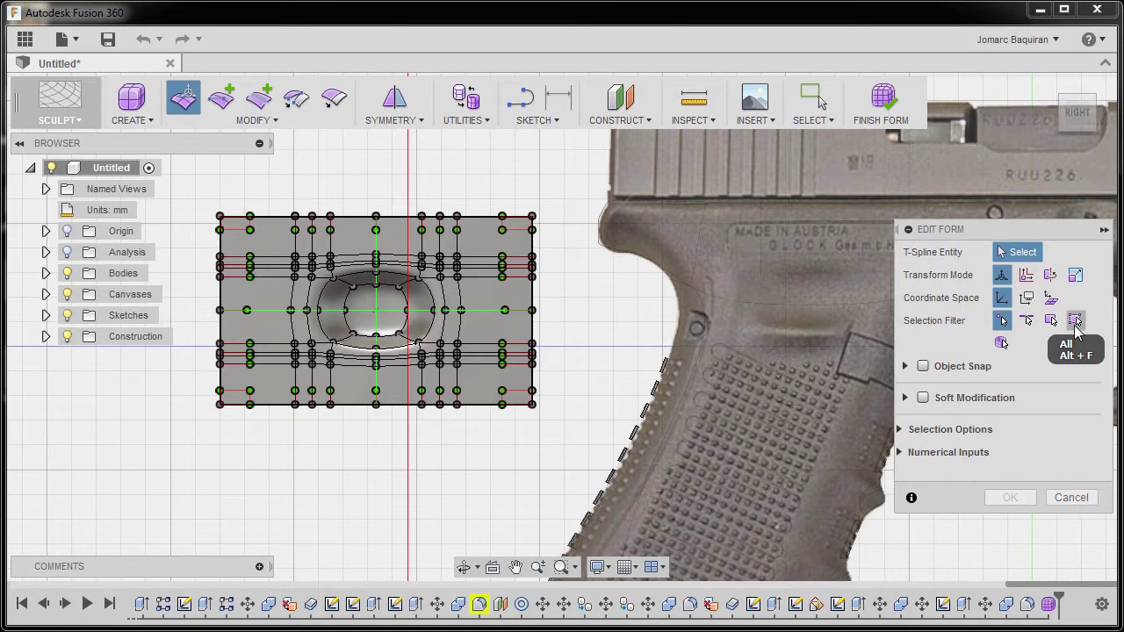
# Step: Select all faces and edges of the T-spline form and move it over the thumb recess on the grip in the reference image
pyautogui.click(1076, 321)
pyautogui.moveTo(184, 187); pyautogui.dragTo(571, 449)
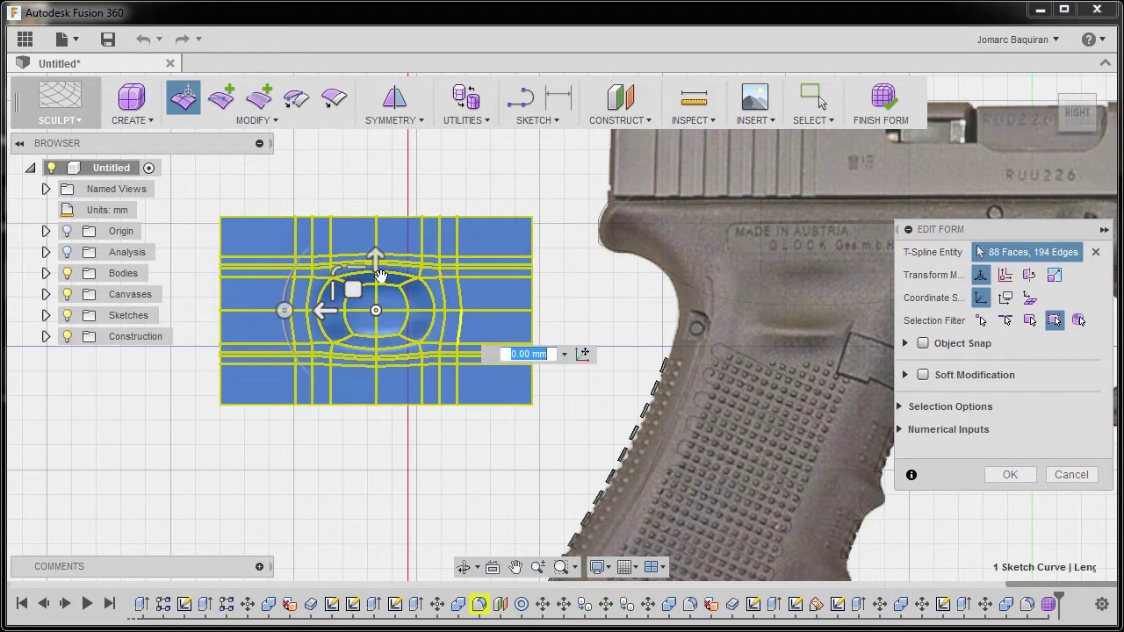
pyautogui.moveTo(351, 290); pyautogui.dragTo(736, 289)
pyautogui.scroll(4, 736, 291)
pyautogui.moveTo(736, 290); pyautogui.dragTo(448, 283, button='middle')
pyautogui.scroll(-1, 465, 281)
pyautogui.moveTo(492, 272); pyautogui.dragTo(538, 232)
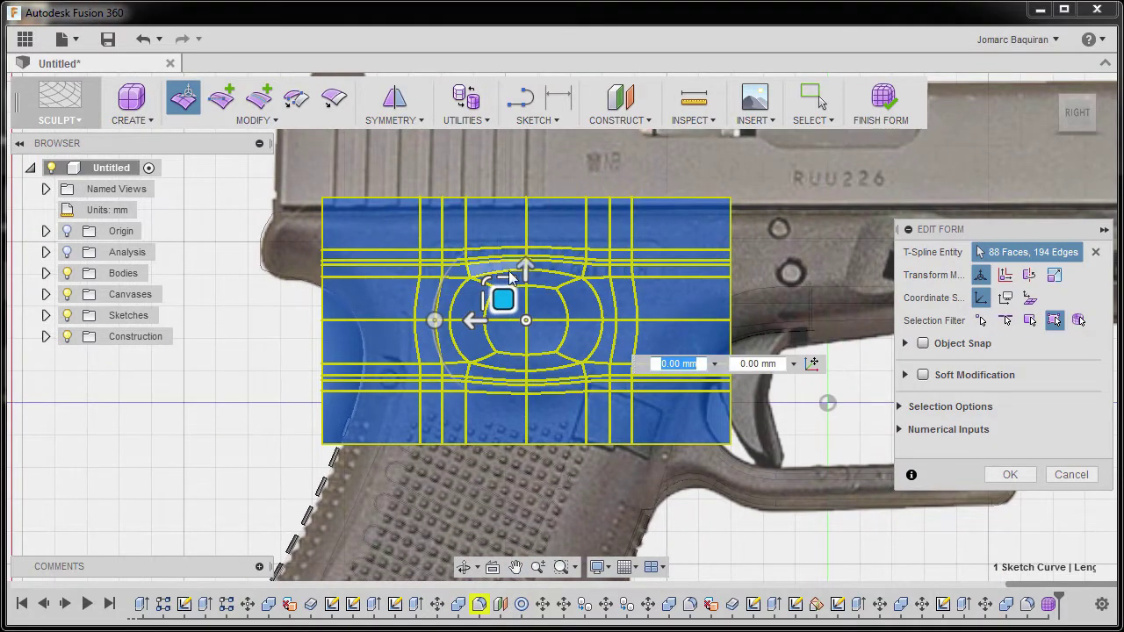
# Step: Scale the whole form down uniformly to fit the thumb recess in the image and nudge it into alignment
pyautogui.moveTo(482, 278); pyautogui.dragTo(512, 310)
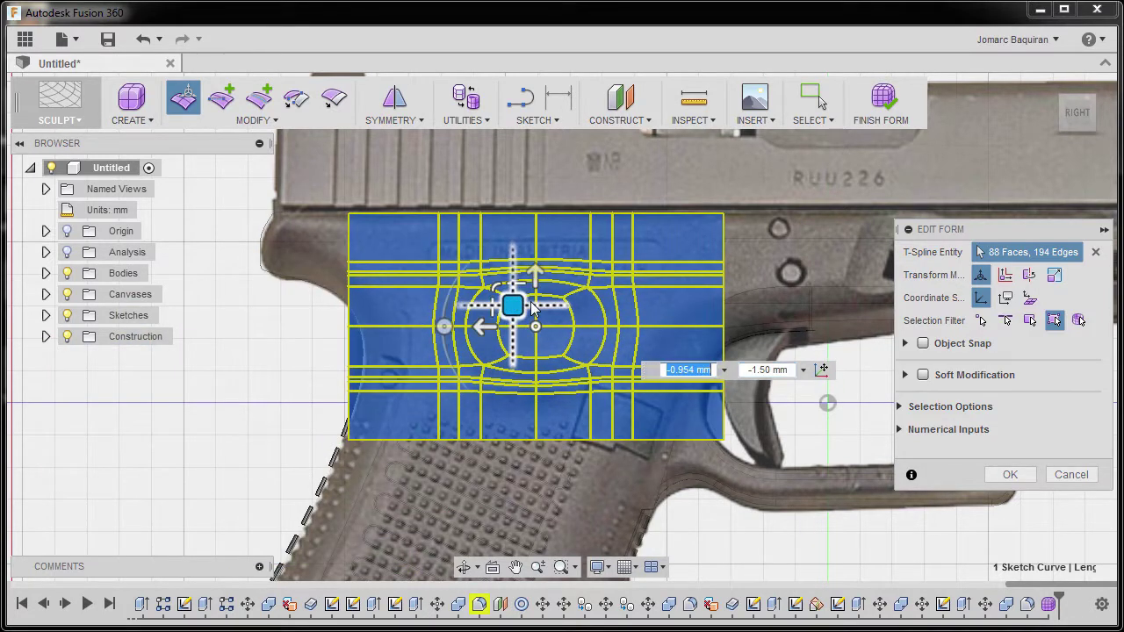
pyautogui.scroll(3, 530, 298)
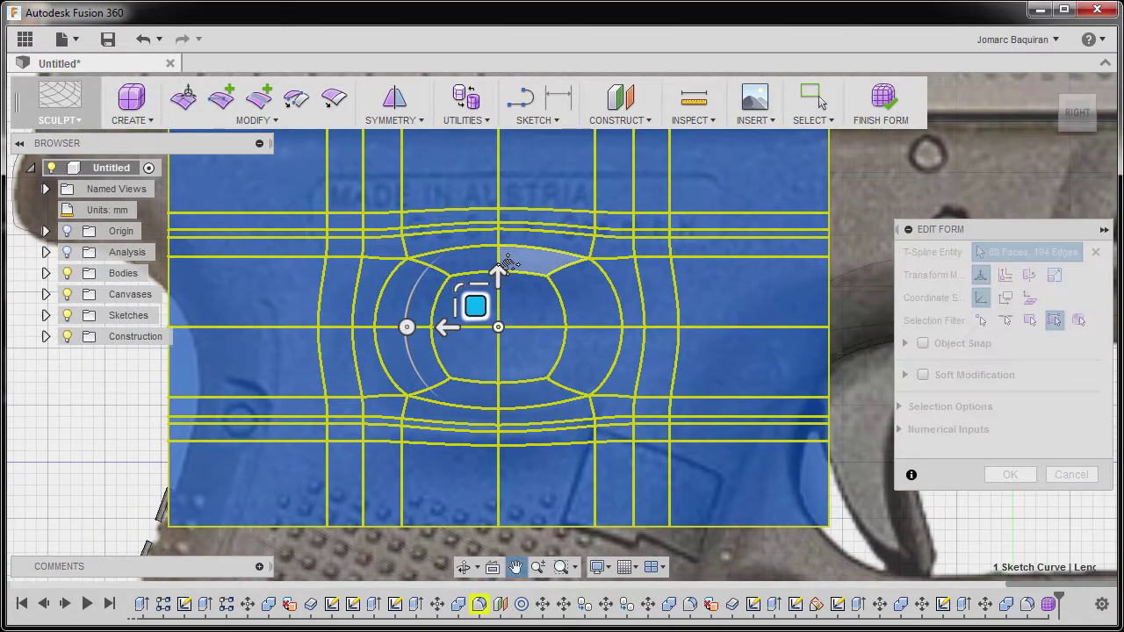
pyautogui.moveTo(508, 264); pyautogui.dragTo(508, 265, button='middle')
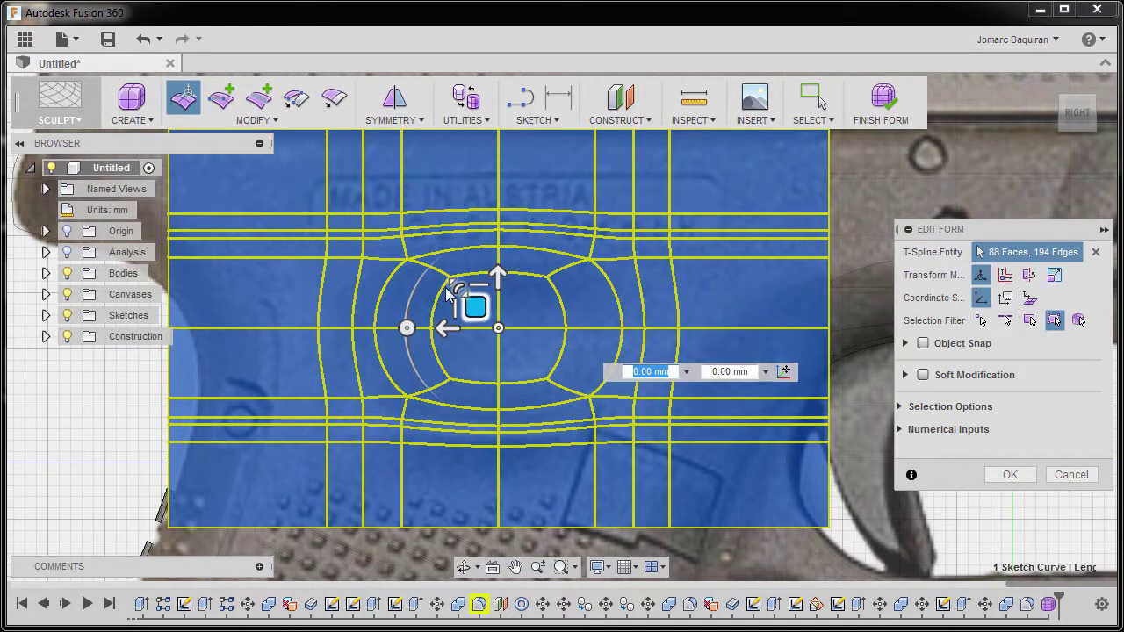
pyautogui.moveTo(448, 287); pyautogui.dragTo(463, 317)
pyautogui.scroll(-4, 462, 316)
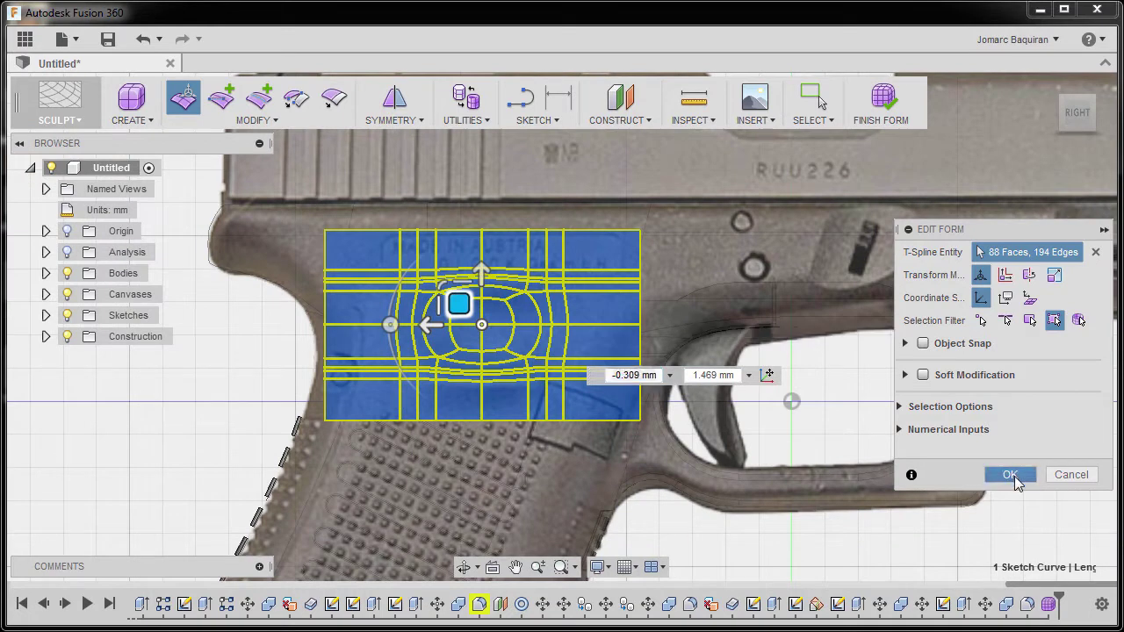
pyautogui.click(1010, 476)
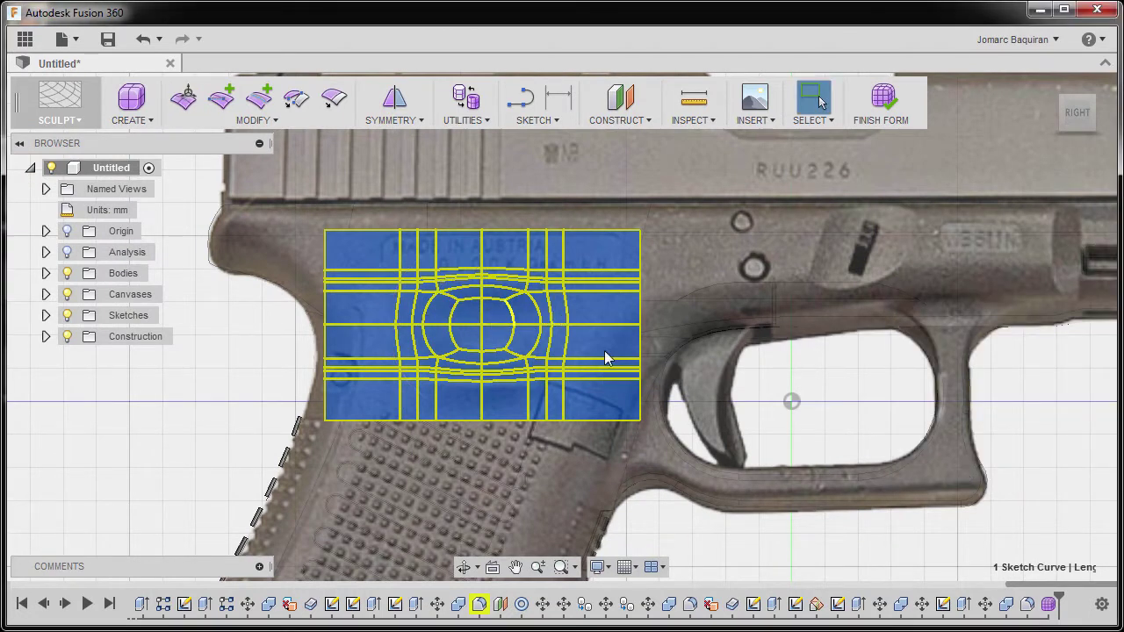
# Step: Check the form against the reference image and move the whole form about 0.6 mm downward
pyautogui.click(823, 386)
pyautogui.scroll(4, 580, 344)
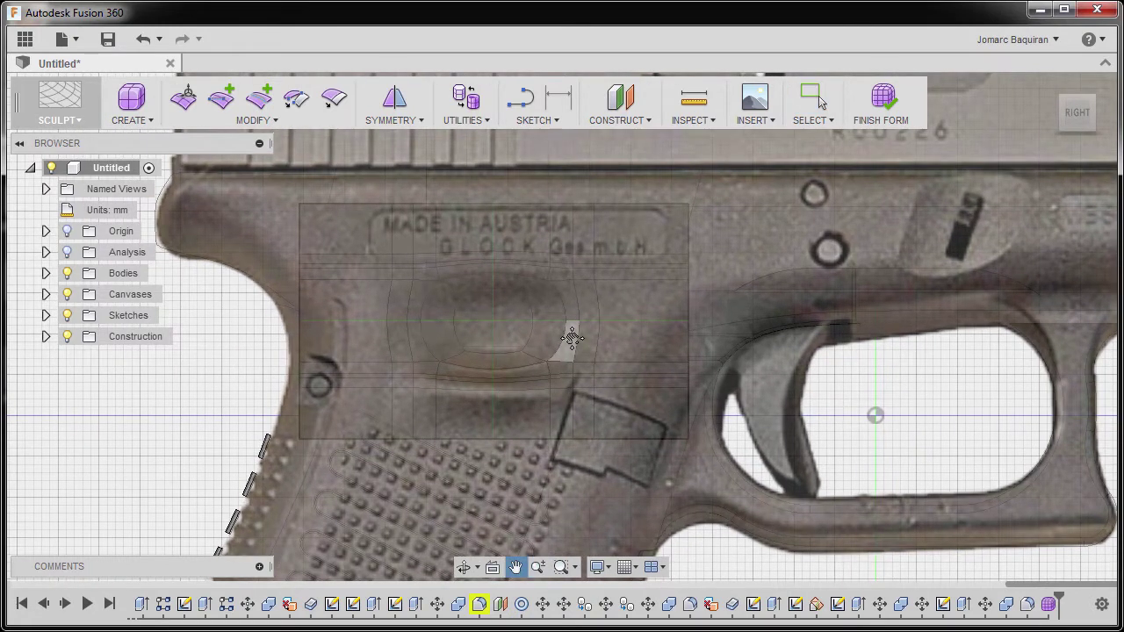
pyautogui.press('Escape')
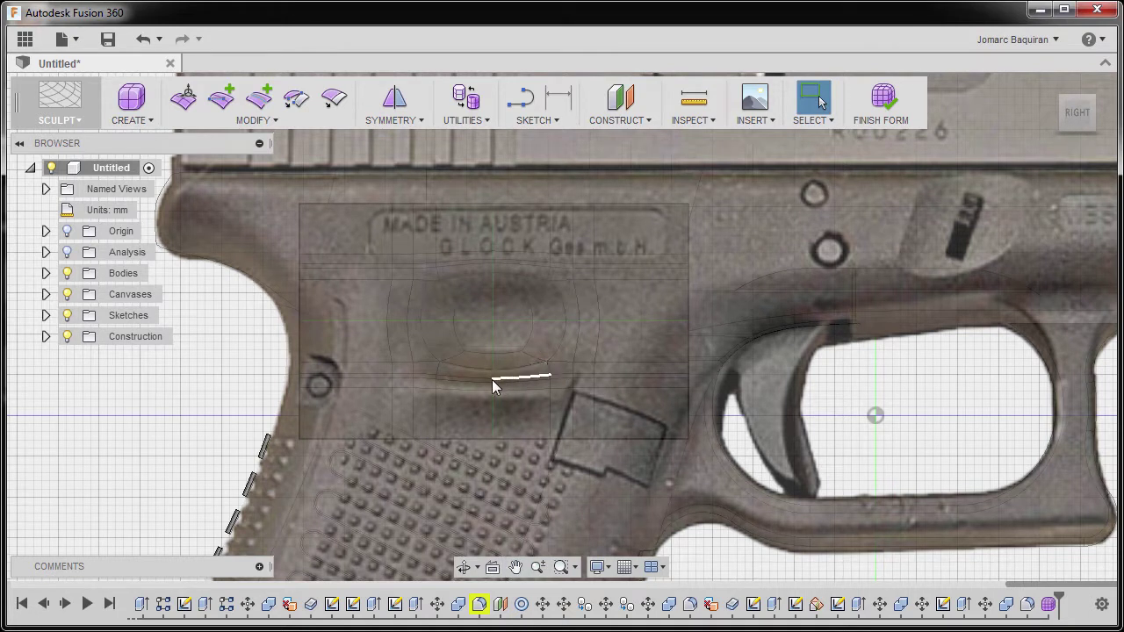
pyautogui.scroll(4, 504, 378)
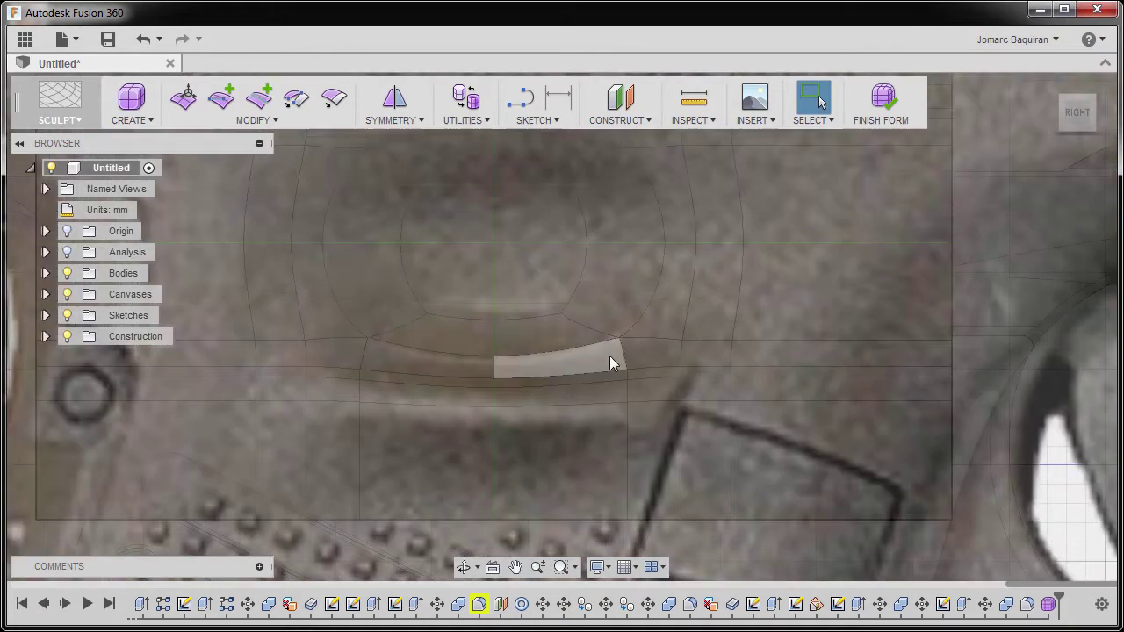
pyautogui.scroll(-5, 446, 367)
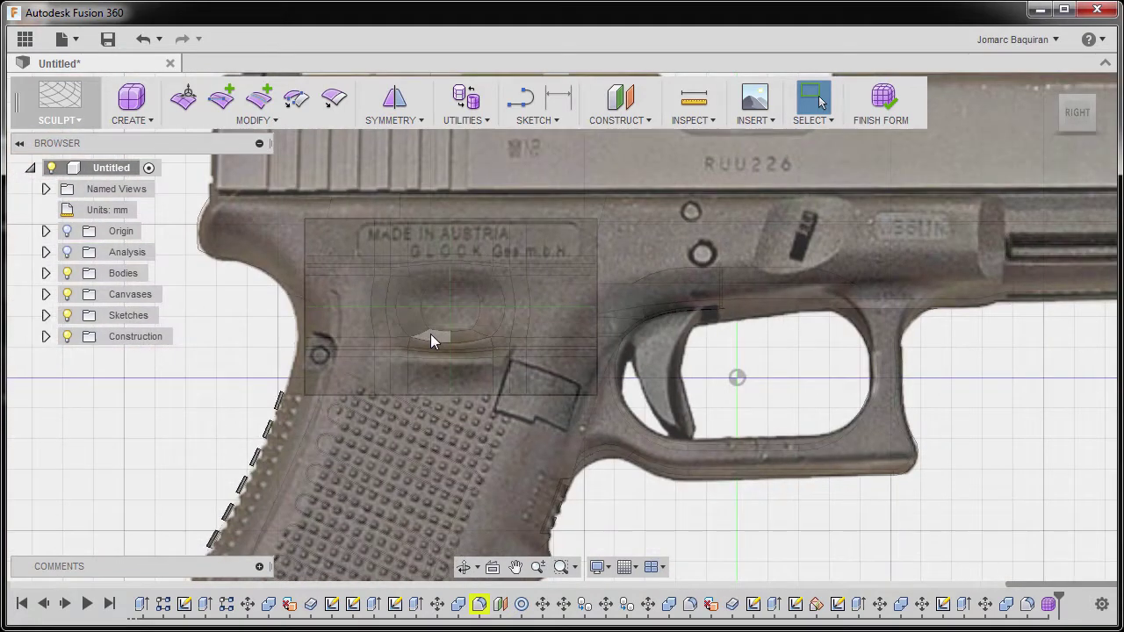
pyautogui.click(670, 438)
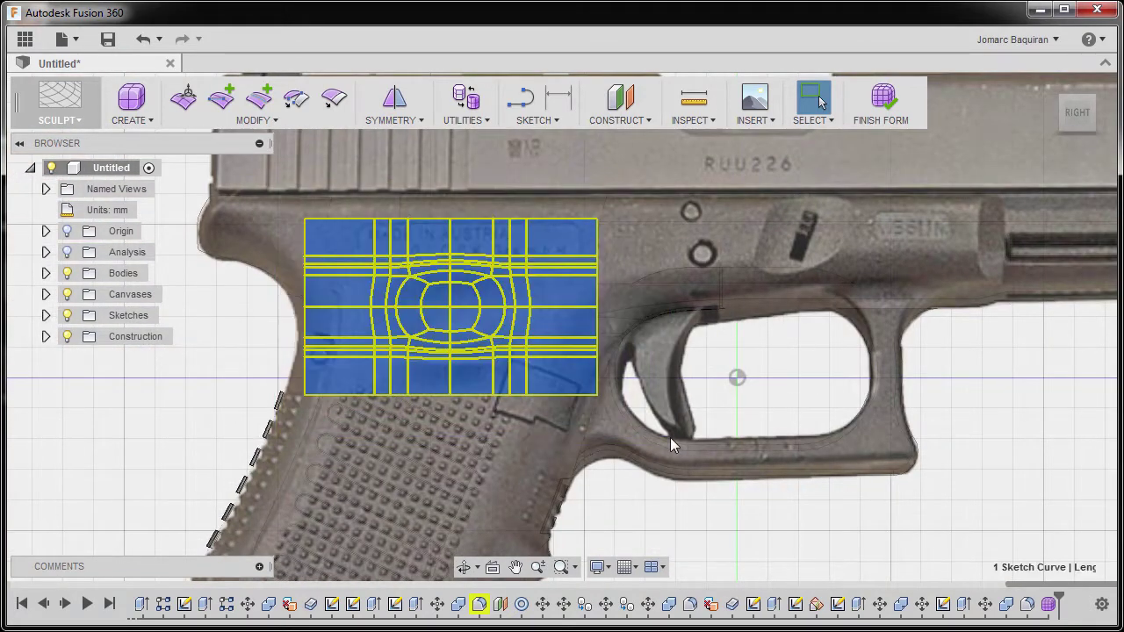
pyautogui.rightClick(671, 406)
pyautogui.click(729, 376)
pyautogui.scroll(5, 439, 290)
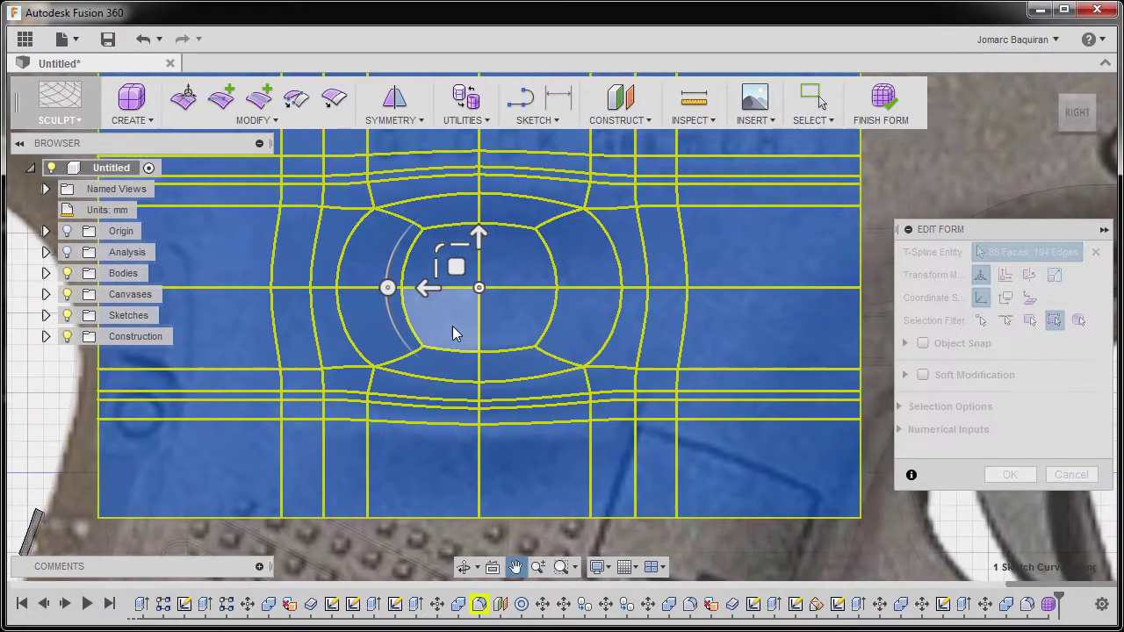
pyautogui.moveTo(479, 238); pyautogui.dragTo(480, 250)
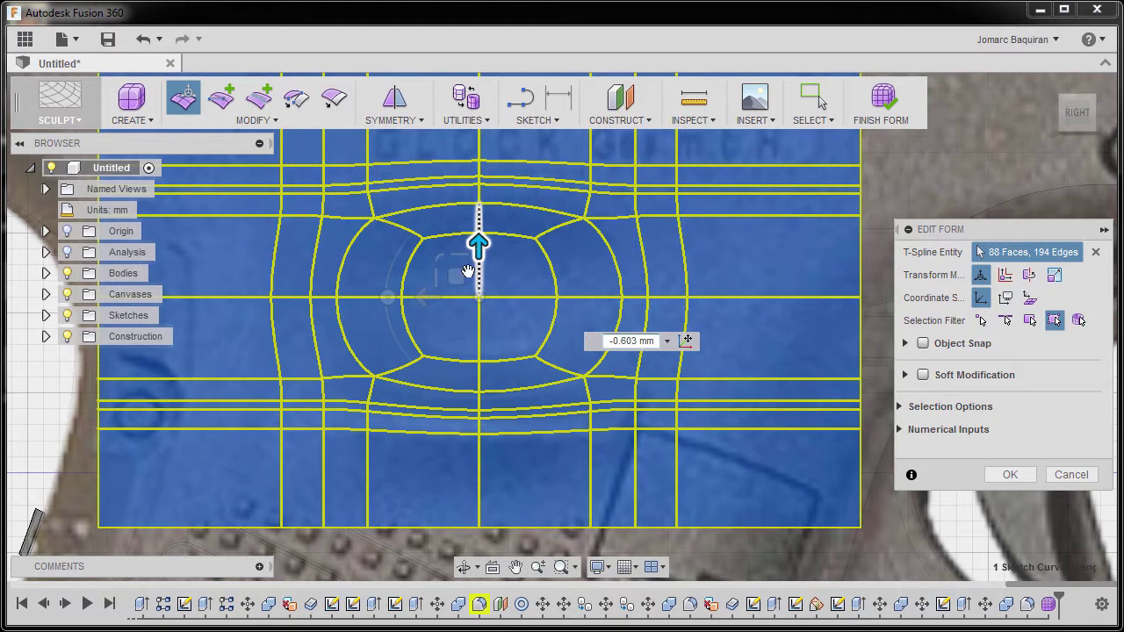
pyautogui.click(1008, 475)
# Step: Recheck the form's fit over the thumb recess in the reference image and finish the form
pyautogui.scroll(-5, 619, 330)
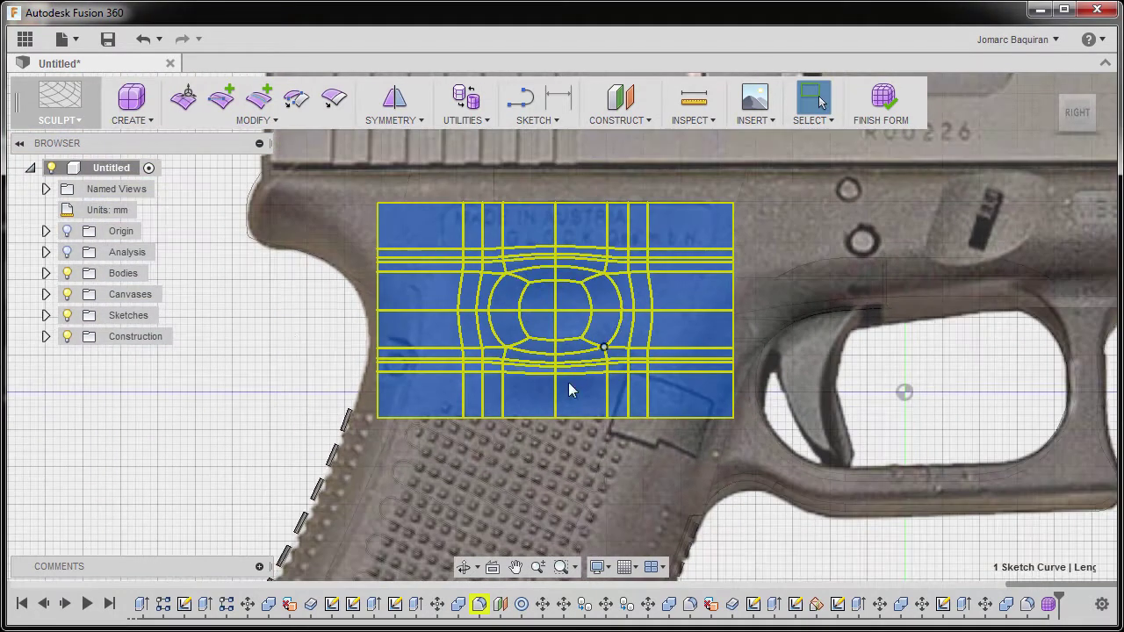
pyautogui.click(294, 336)
pyautogui.scroll(5, 559, 332)
pyautogui.moveTo(623, 376); pyautogui.dragTo(627, 388, button='middle')
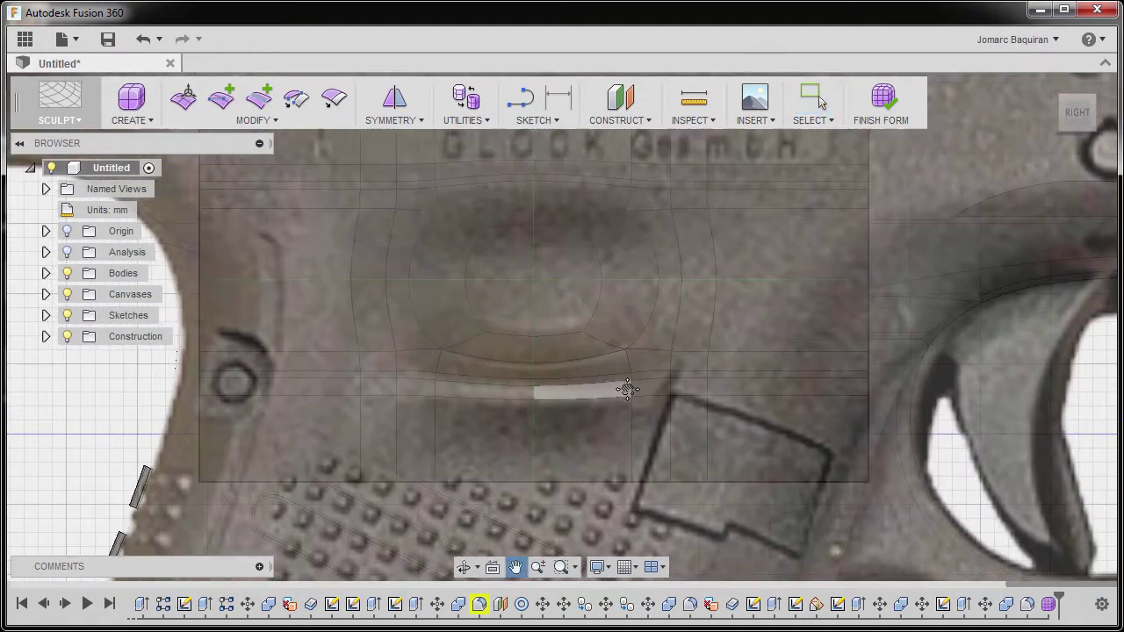
pyautogui.scroll(-4, 627, 388)
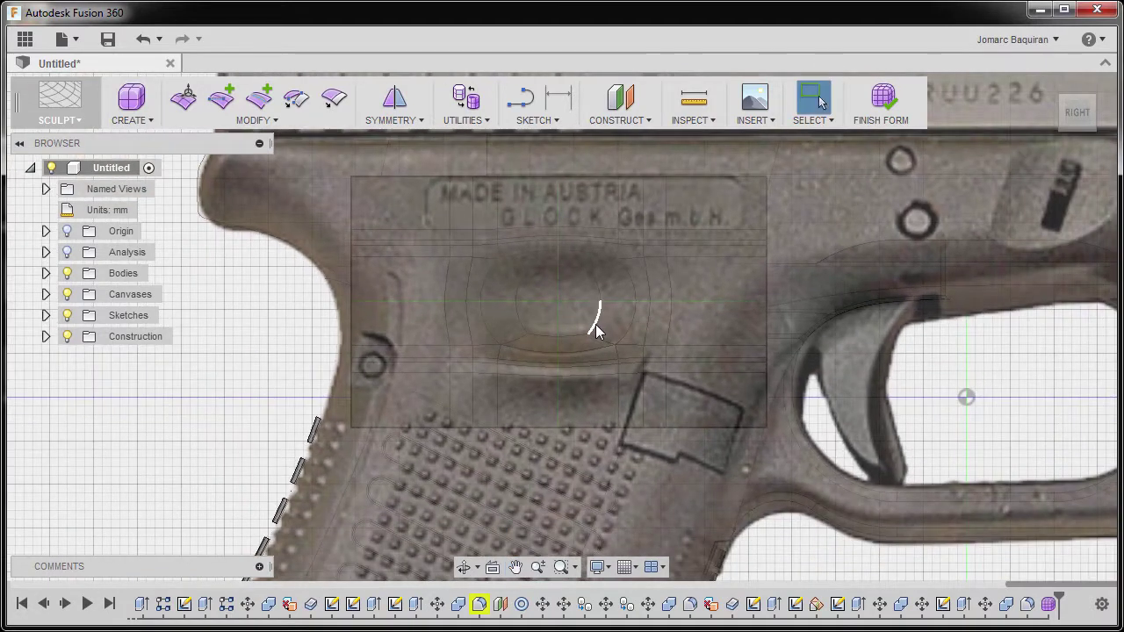
pyautogui.keyDown('shift'); pyautogui.moveTo(597, 332); pyautogui.dragTo(599, 338, button='middle'); pyautogui.keyUp('shift')
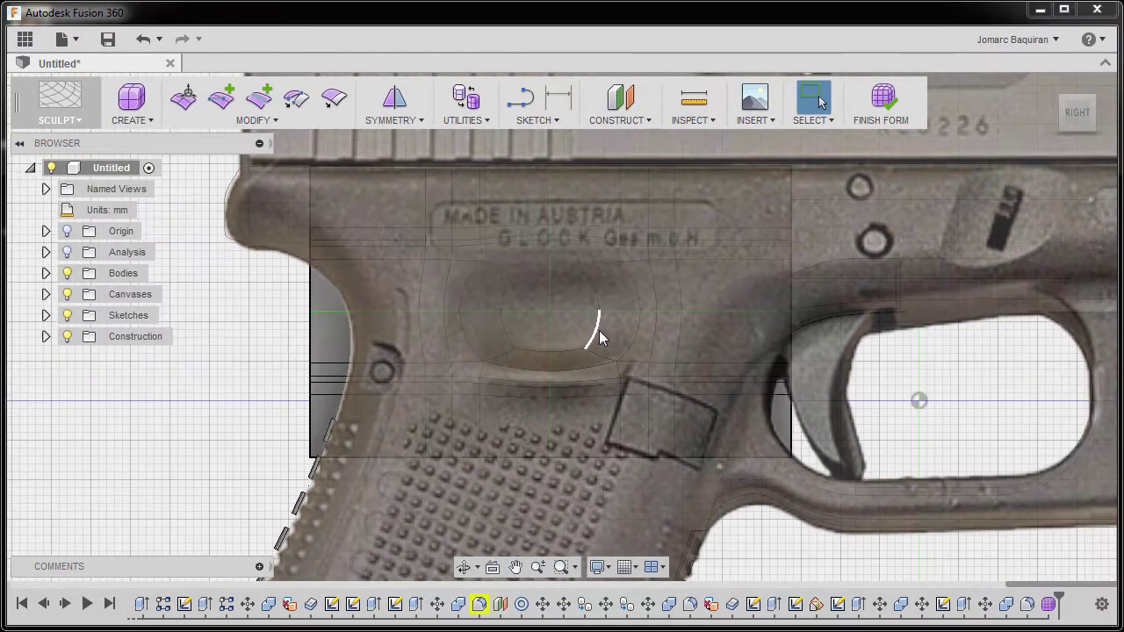
pyautogui.click(882, 101)
# Step: Move the thumb recess surface body (Body155) to the side of the frame with an X distance of 33/2+.2 mm
pyautogui.scroll(-5, 561, 321)
pyautogui.keyDown('shift'); pyautogui.moveTo(221, 431); pyautogui.dragTo(461, 352, button='middle'); pyautogui.keyUp('shift')
pyautogui.moveTo(1053, 119); pyautogui.dragTo(1092, 132)
pyautogui.click(1072, 116)
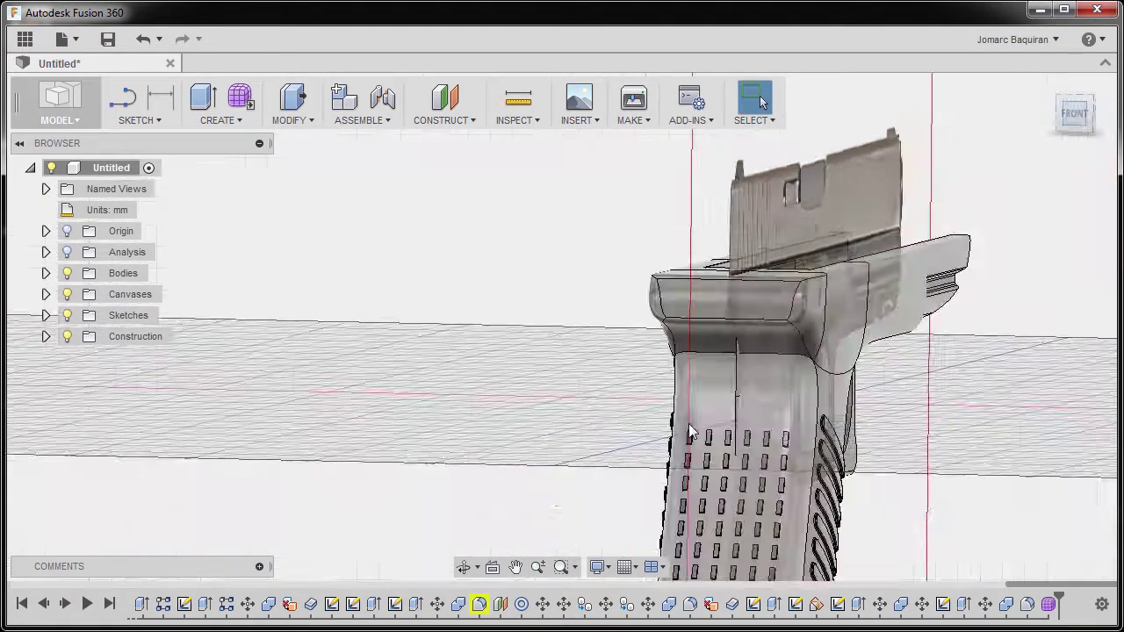
pyautogui.moveTo(601, 345); pyautogui.dragTo(474, 297, button='middle')
pyautogui.scroll(2, 470, 271)
pyautogui.scroll(1, 471, 271)
pyautogui.click(46, 274)
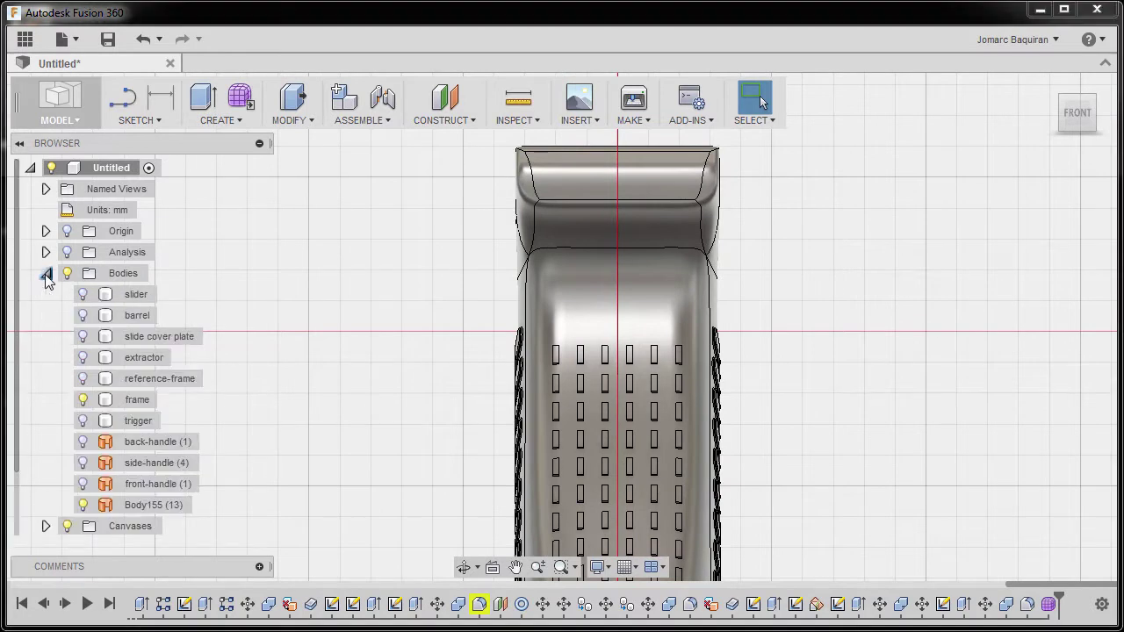
pyautogui.click(159, 505)
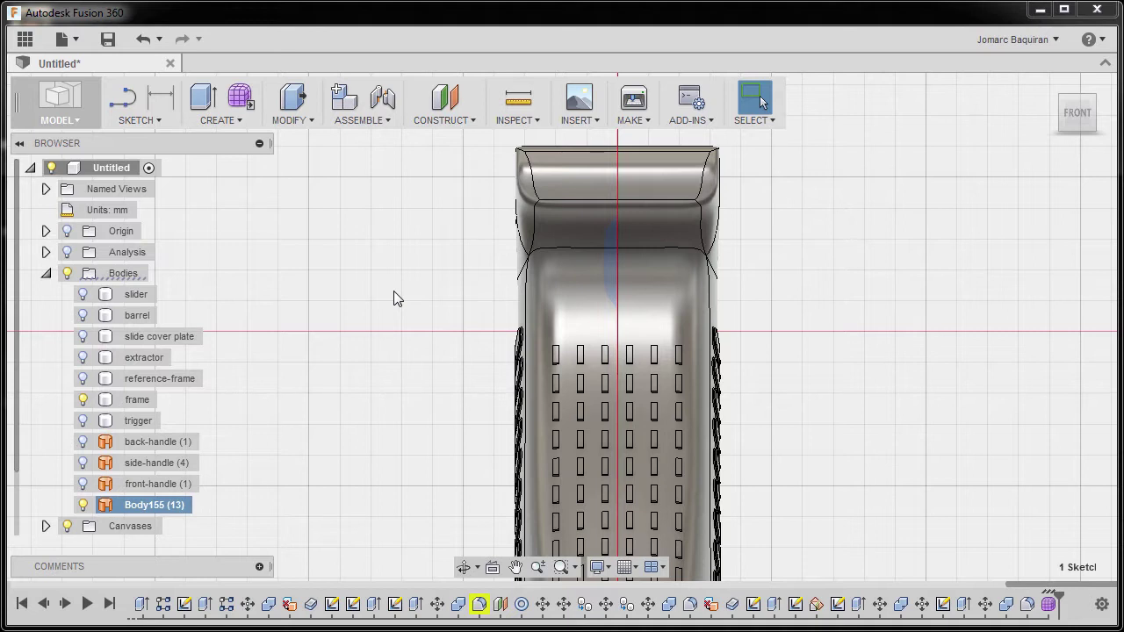
pyautogui.press('m')
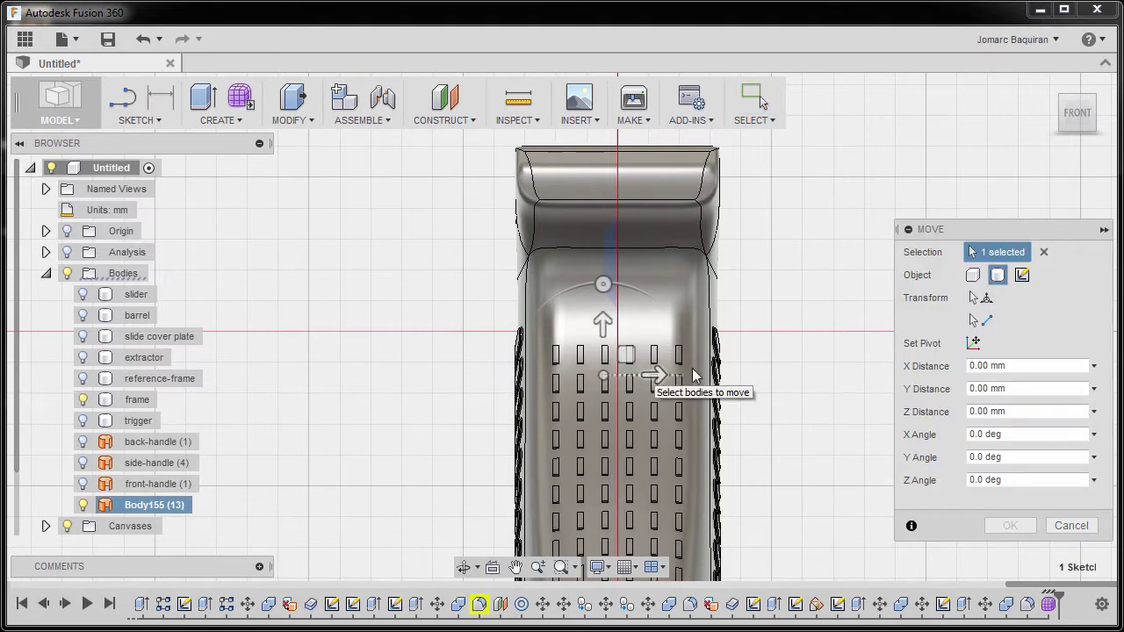
pyautogui.moveTo(657, 375); pyautogui.dragTo(673, 376)
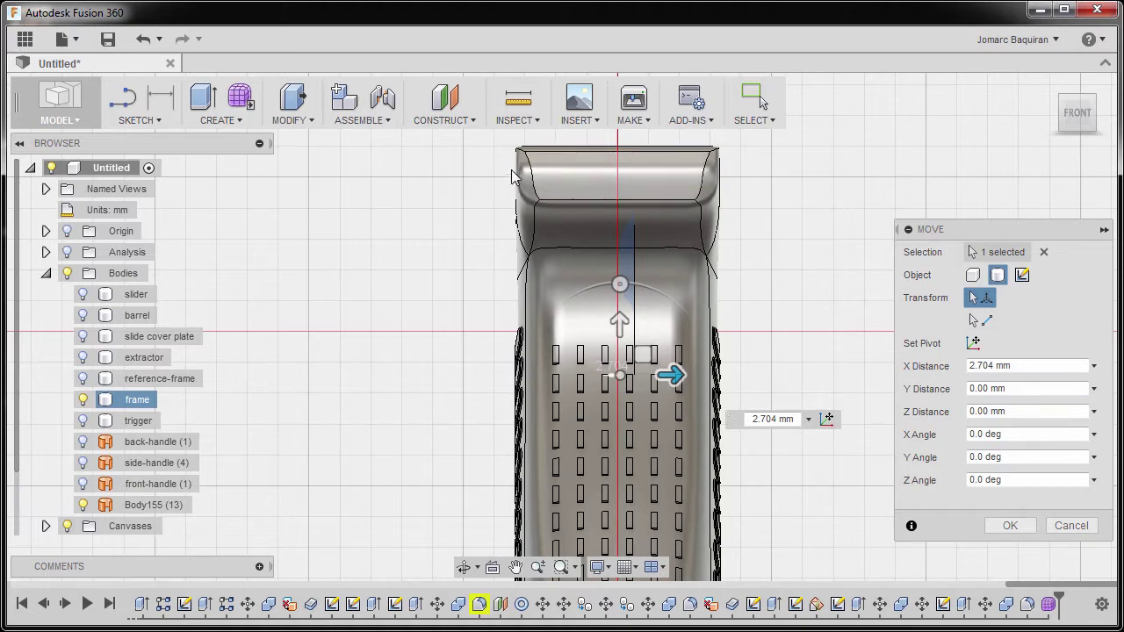
pyautogui.click(1028, 367)
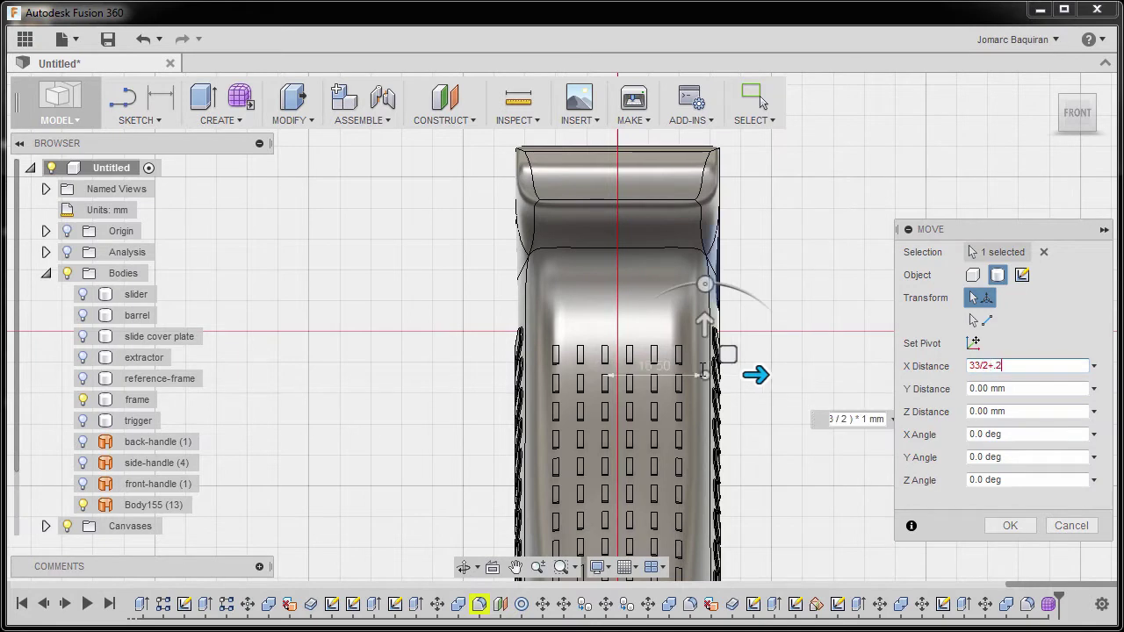
pyautogui.scroll(6, 740, 229)
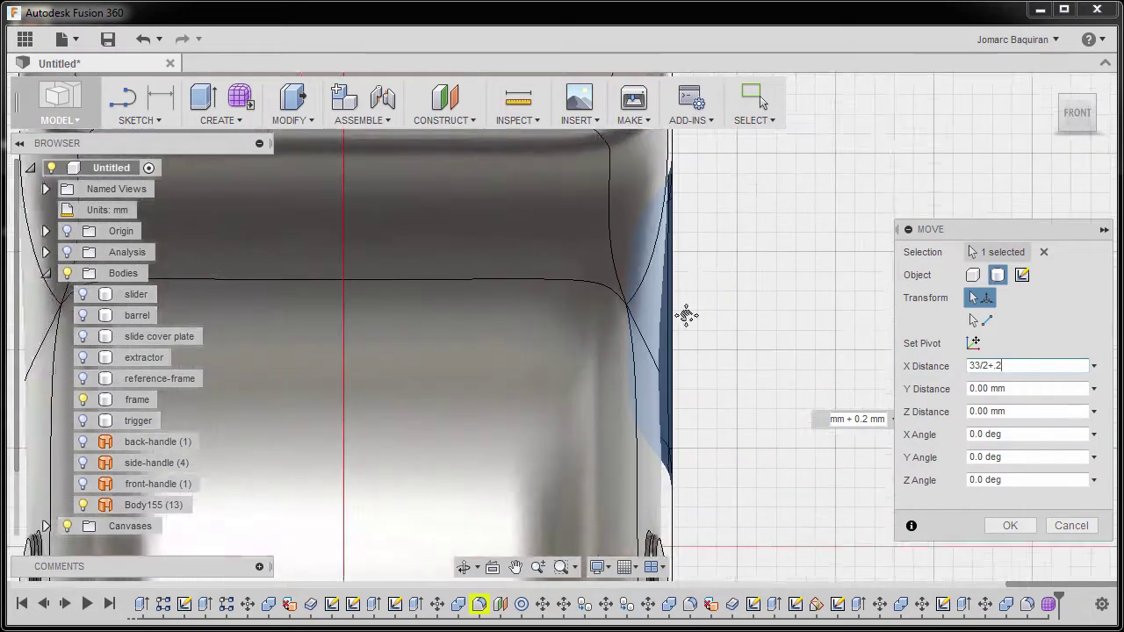
pyautogui.moveTo(684, 256); pyautogui.dragTo(604, 249, button='middle')
pyautogui.scroll(-1, 604, 281)
pyautogui.moveTo(610, 311); pyautogui.dragTo(601, 305, button='middle')
pyautogui.scroll(-2, 602, 304)
pyautogui.scroll(5, 545, 404)
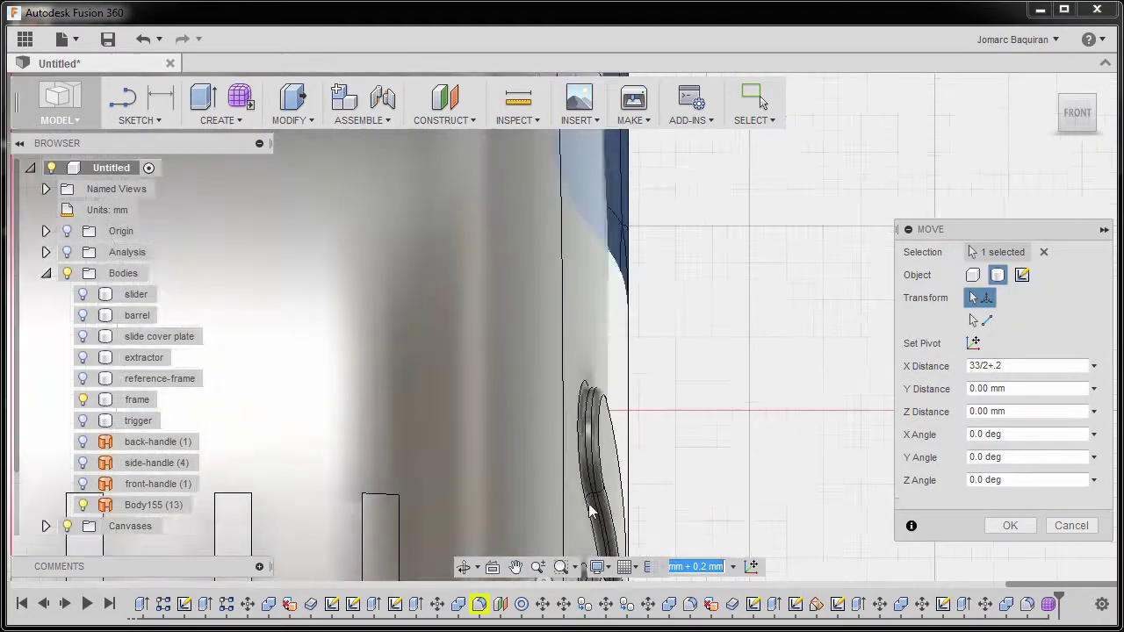
pyautogui.scroll(-5, 548, 402)
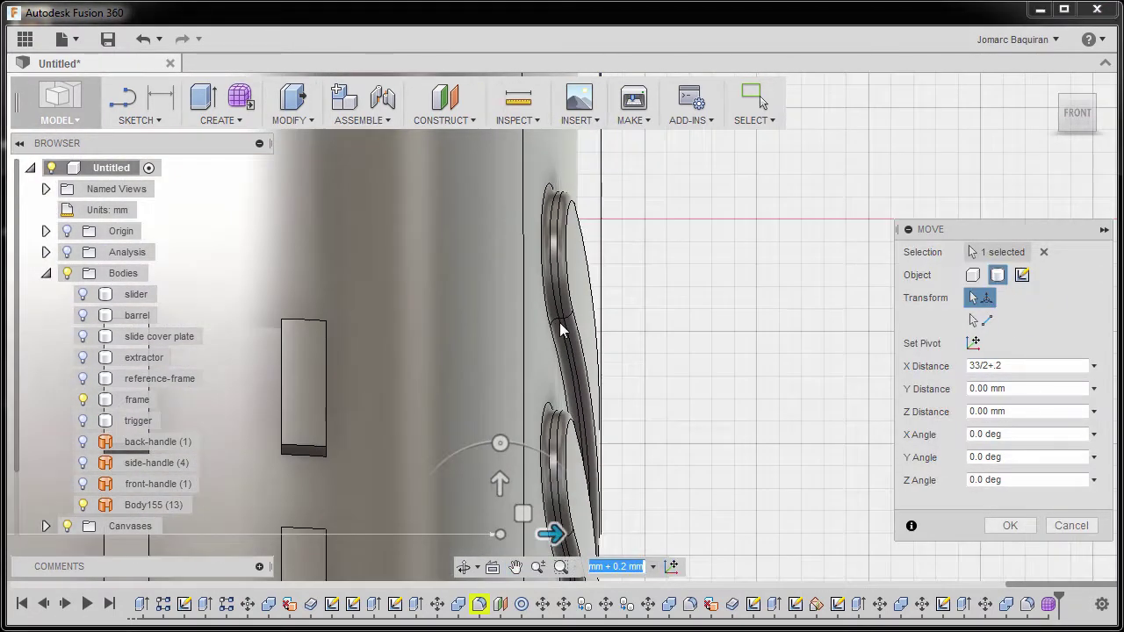
pyautogui.scroll(-2, 692, 414)
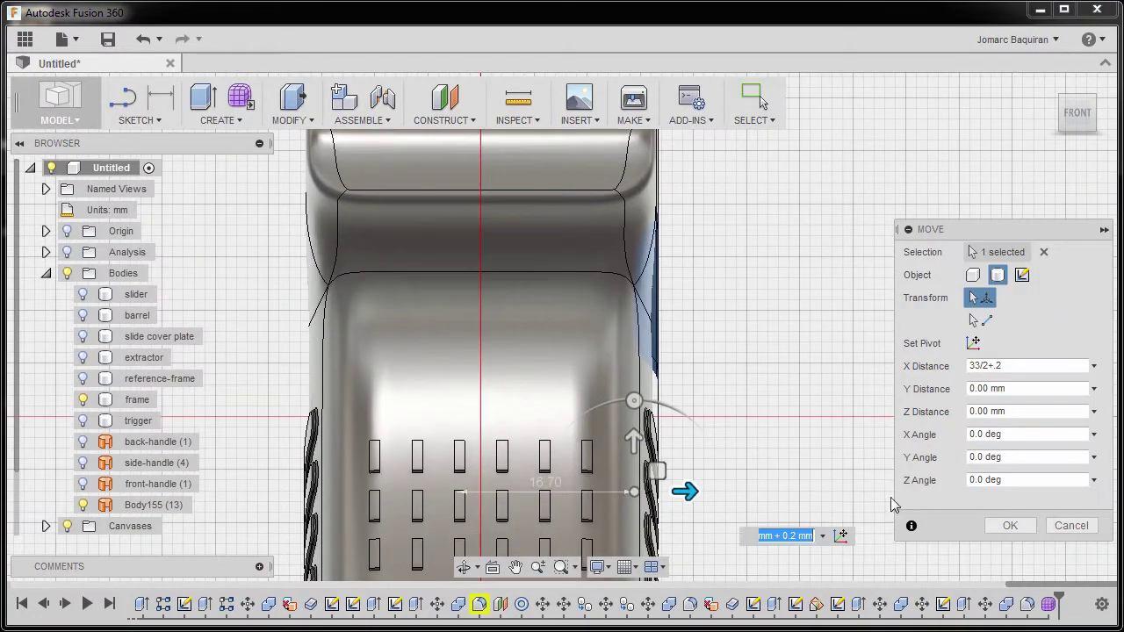
pyautogui.click(1010, 525)
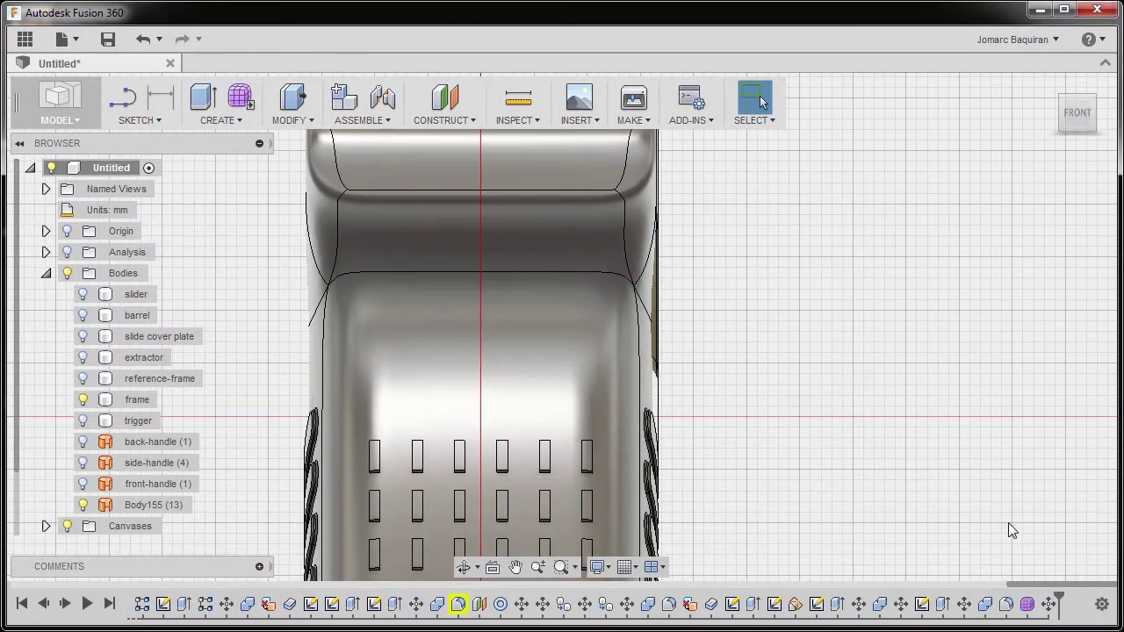
# Step: Mirror the thumb recess surface body (Body155) across the vertical origin plane through the middle of the frame, using the bodies pattern type
pyautogui.scroll(-1, 833, 336)
pyautogui.keyDown('shift'); pyautogui.moveTo(832, 336); pyautogui.dragTo(742, 337, button='middle'); pyautogui.keyUp('shift')
pyautogui.scroll(-1, 742, 336)
pyautogui.moveTo(1026, 308); pyautogui.dragTo(725, 362, button='middle')
pyautogui.scroll(-3, 725, 342)
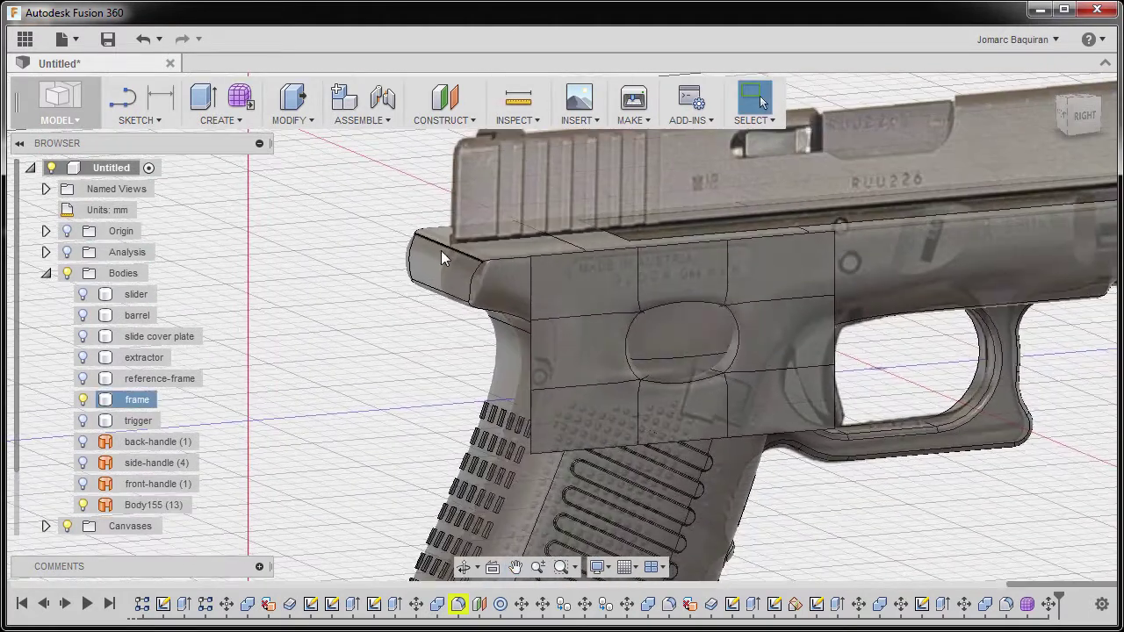
pyautogui.click(285, 123)
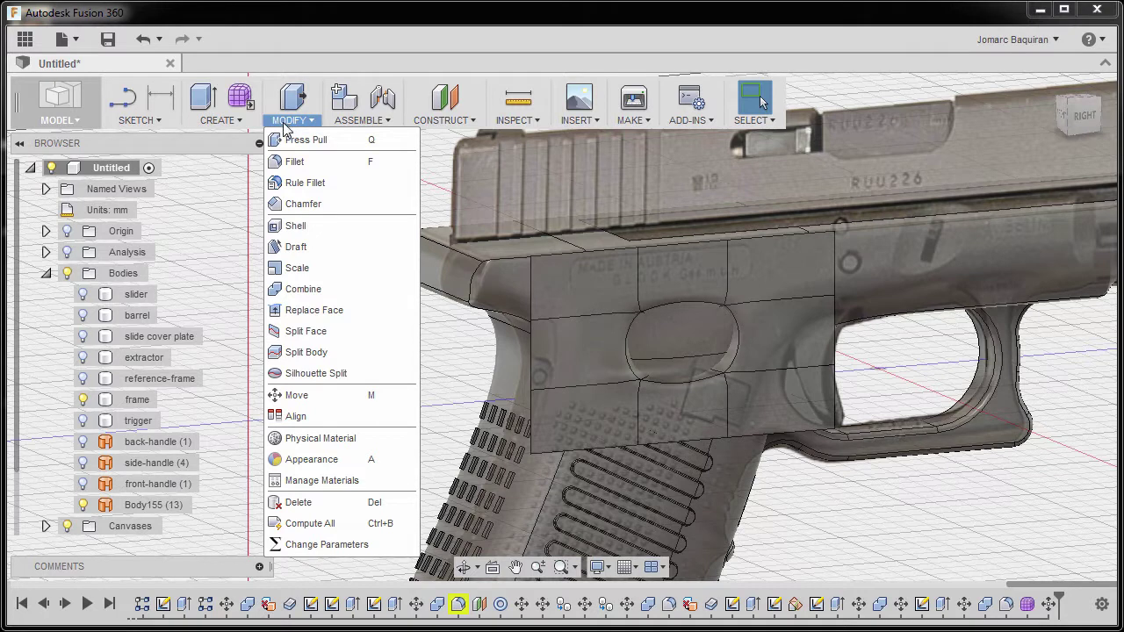
pyautogui.moveTo(212, 127)
pyautogui.click(230, 477)
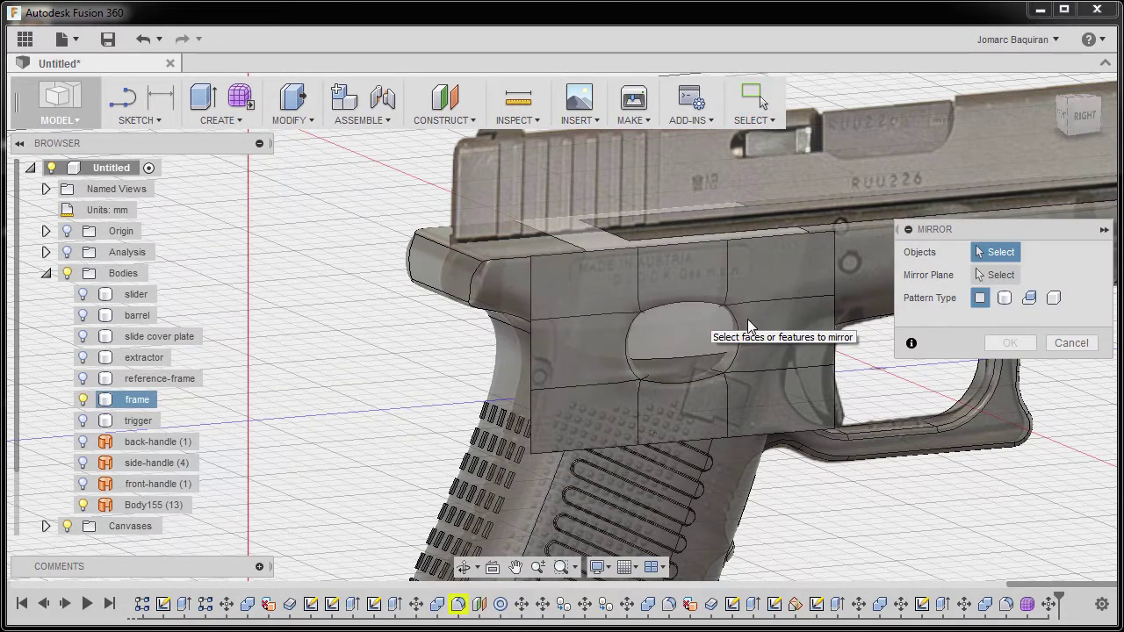
pyautogui.click(1005, 299)
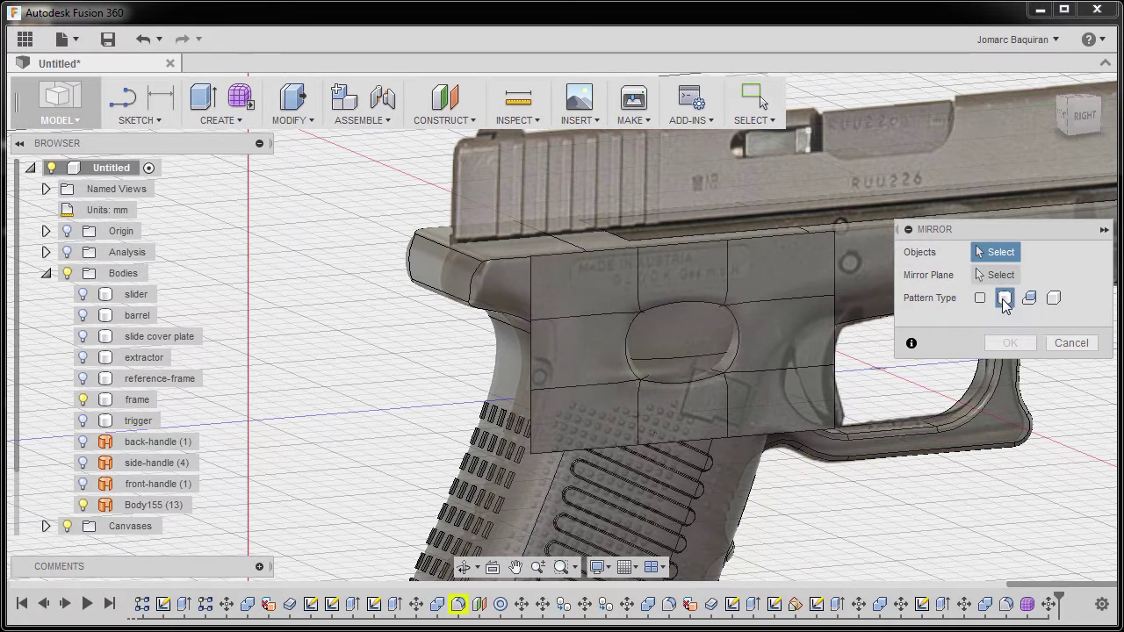
pyautogui.click(157, 506)
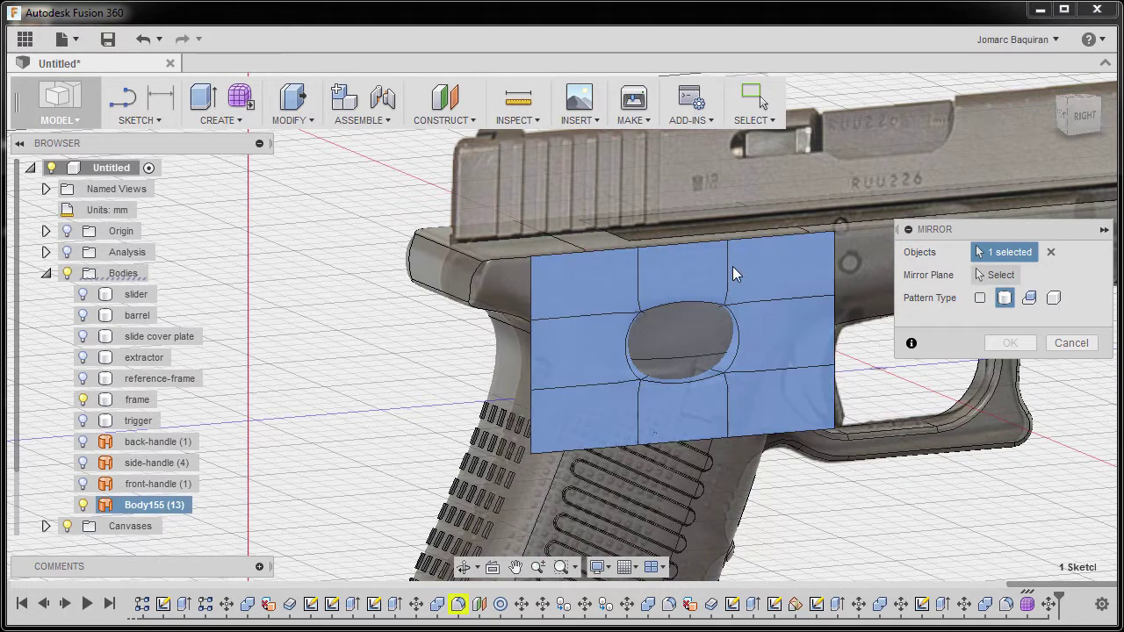
pyautogui.click(1001, 279)
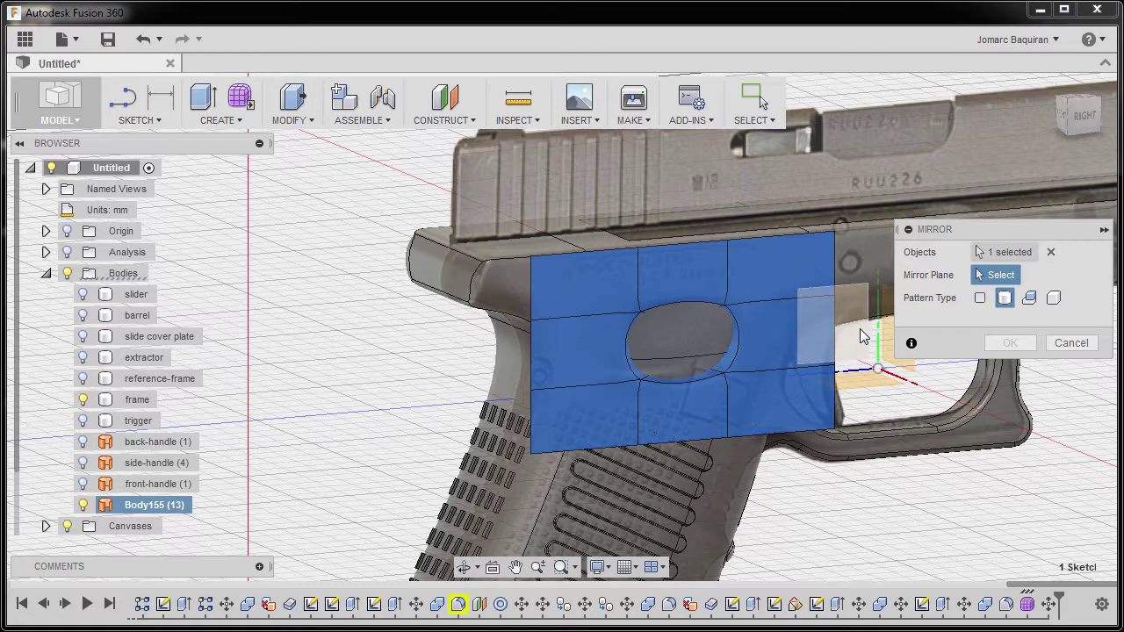
pyautogui.click(860, 333)
pyautogui.scroll(-3, 563, 291)
pyautogui.keyDown('shift'); pyautogui.moveTo(563, 291); pyautogui.dragTo(764, 328, button='middle'); pyautogui.keyUp('shift')
pyautogui.moveTo(765, 329); pyautogui.dragTo(559, 367, button='middle')
pyautogui.click(1016, 346)
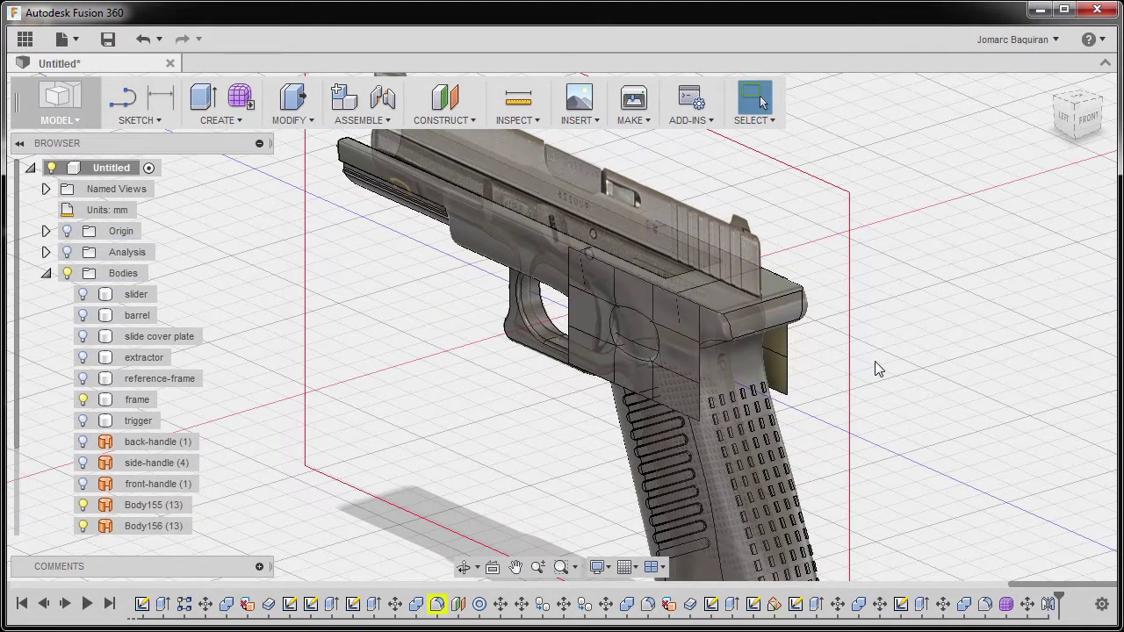
# Step: Split the frame body with the Body155 recess surface as the splitting tool, without extending the tool
pyautogui.scroll(4, 813, 372)
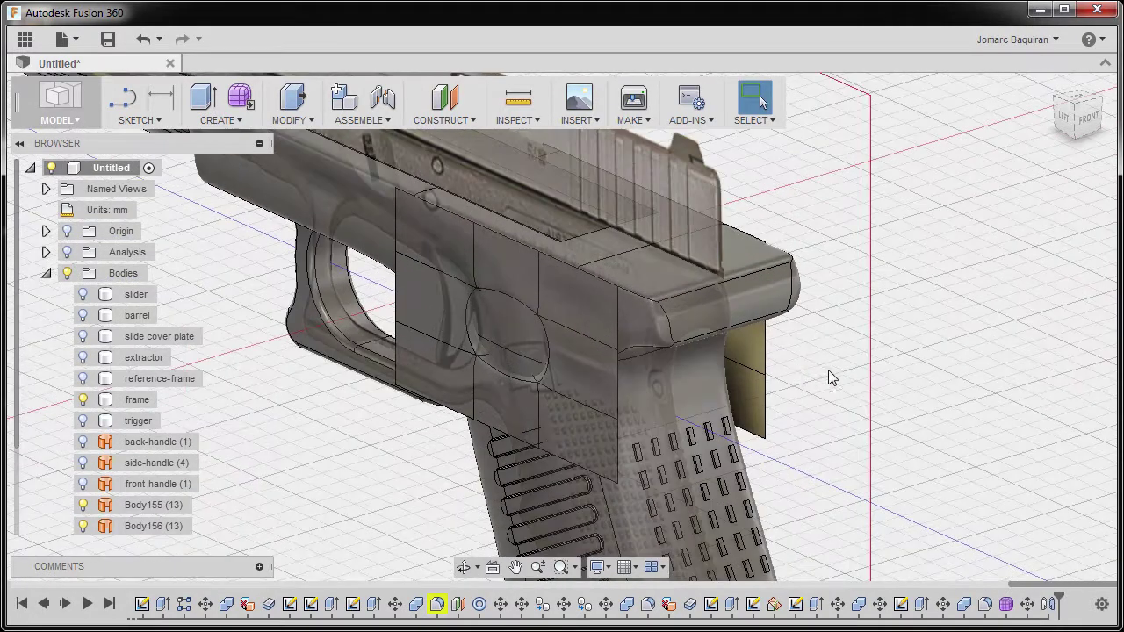
pyautogui.moveTo(503, 328); pyautogui.dragTo(538, 346, button='middle')
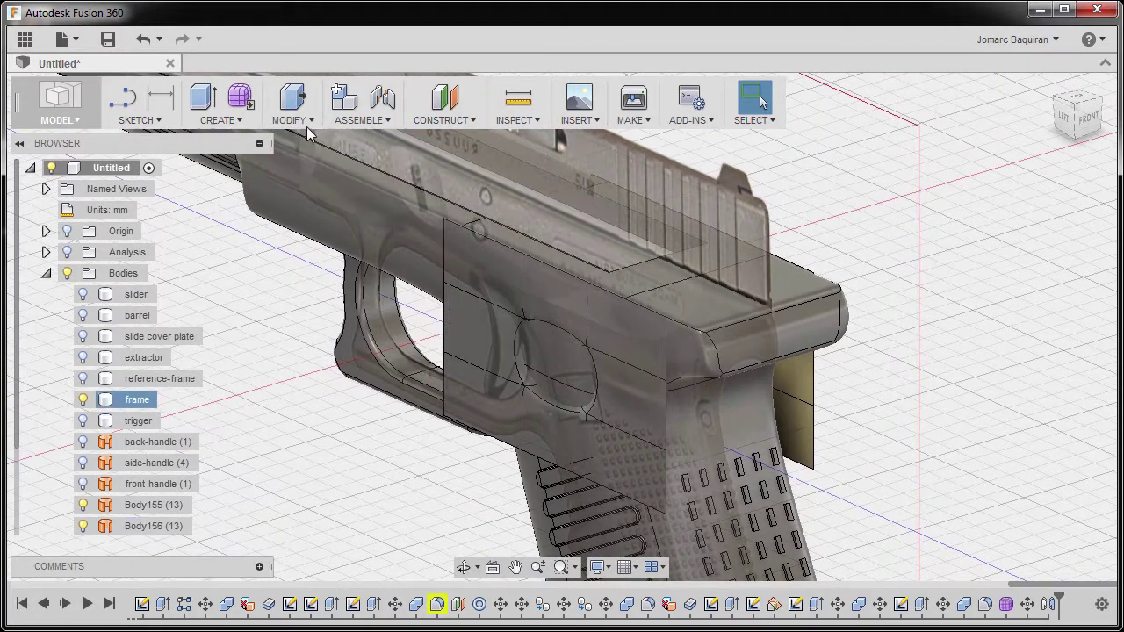
pyautogui.click(306, 123)
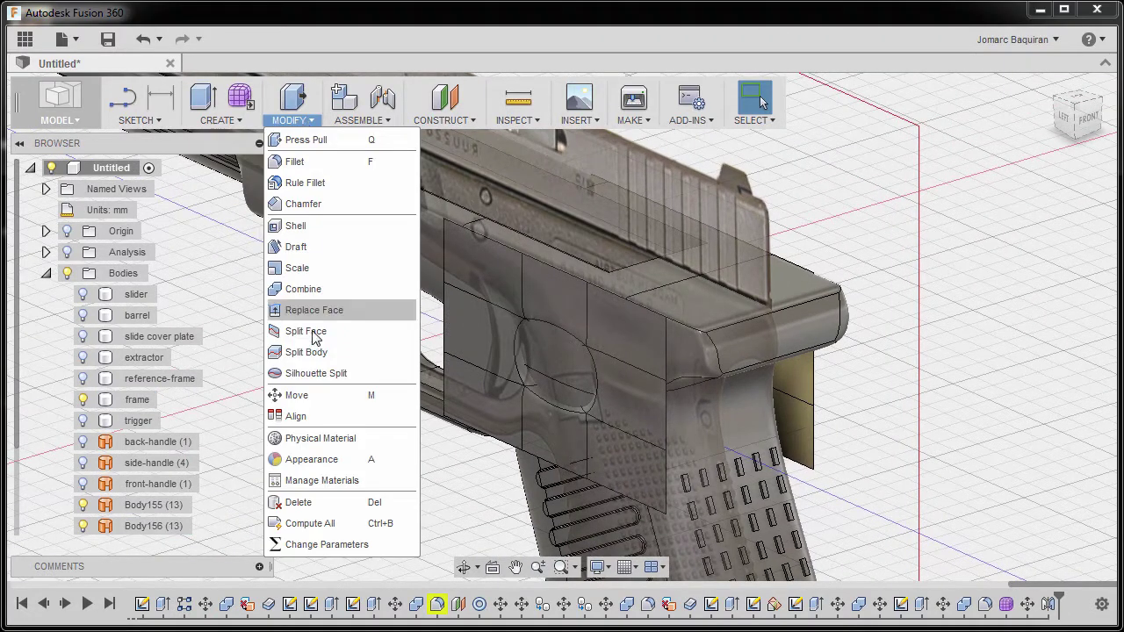
pyautogui.click(312, 353)
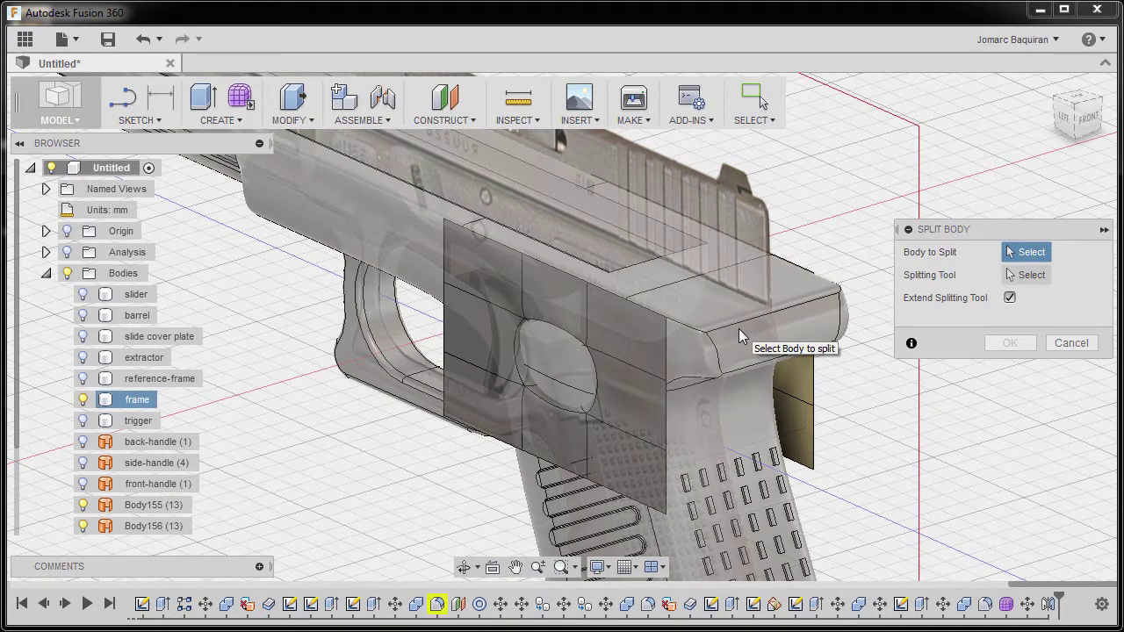
pyautogui.click(739, 327)
pyautogui.click(1031, 276)
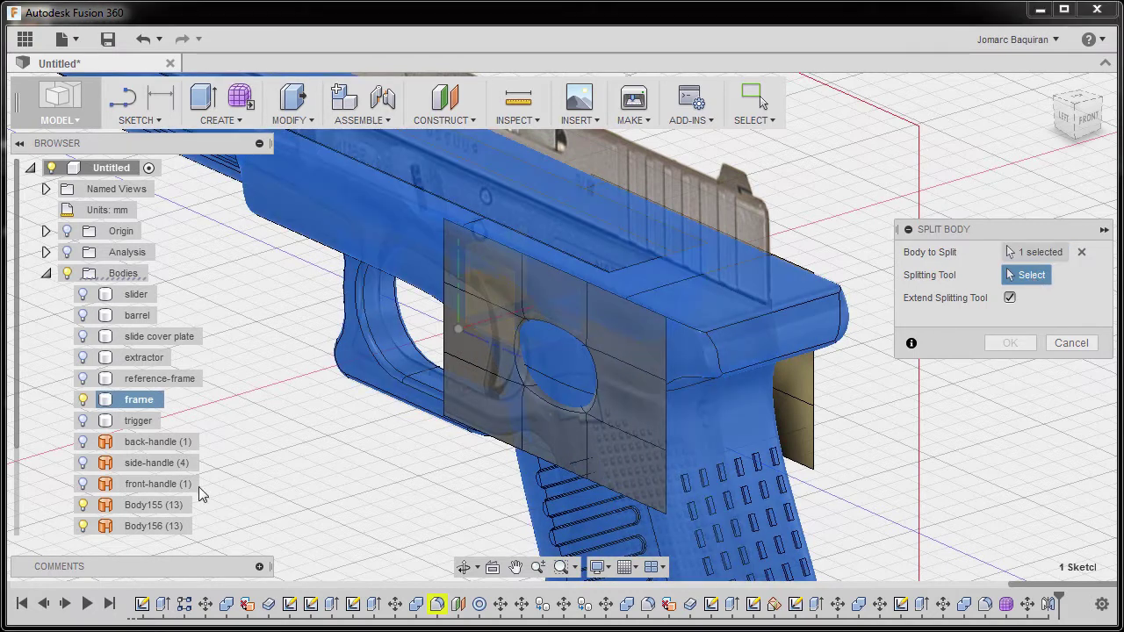
pyautogui.scroll(-3, 169, 499)
pyautogui.click(155, 444)
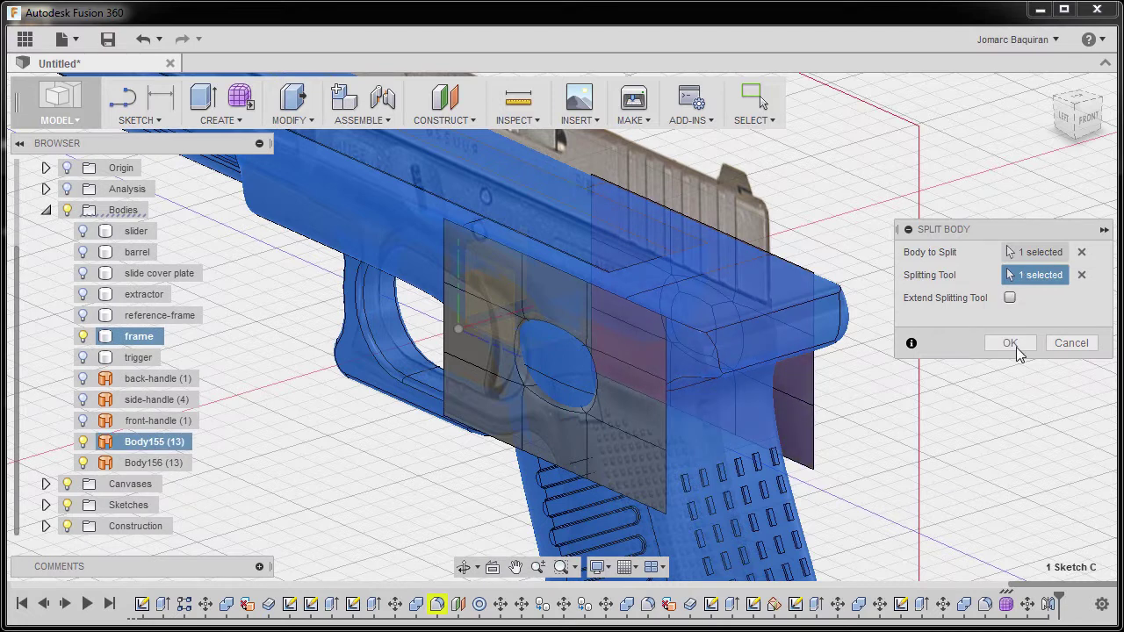
pyautogui.click(1010, 344)
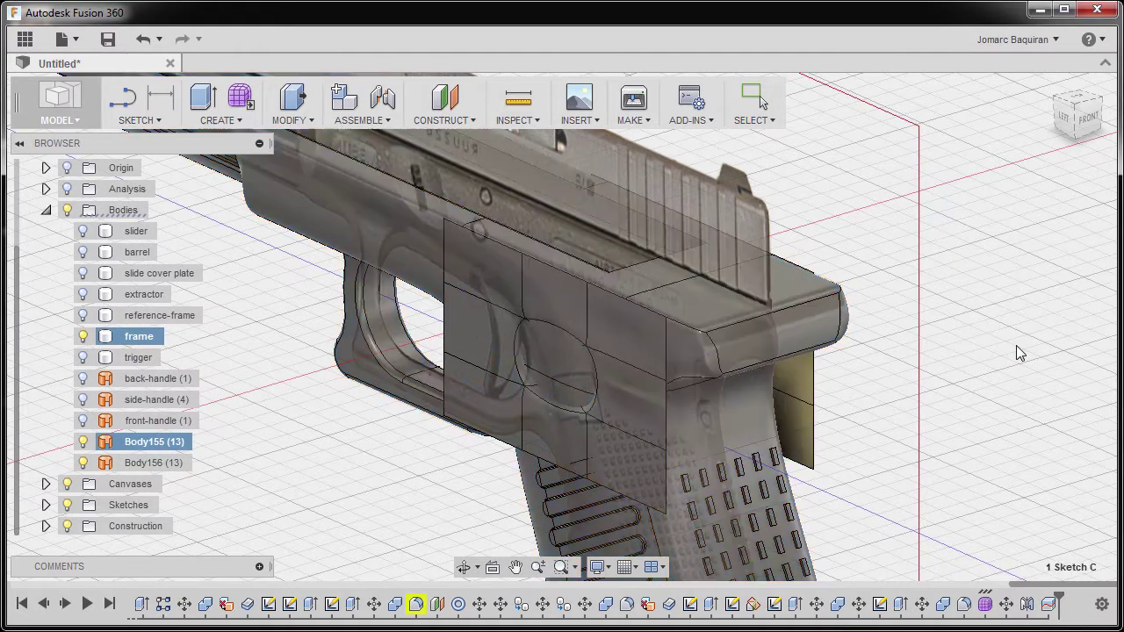
# Step: Split the frame body again with the mirrored recess surface (Body156) as the splitting tool, without extending the tool
pyautogui.rightClick(891, 281)
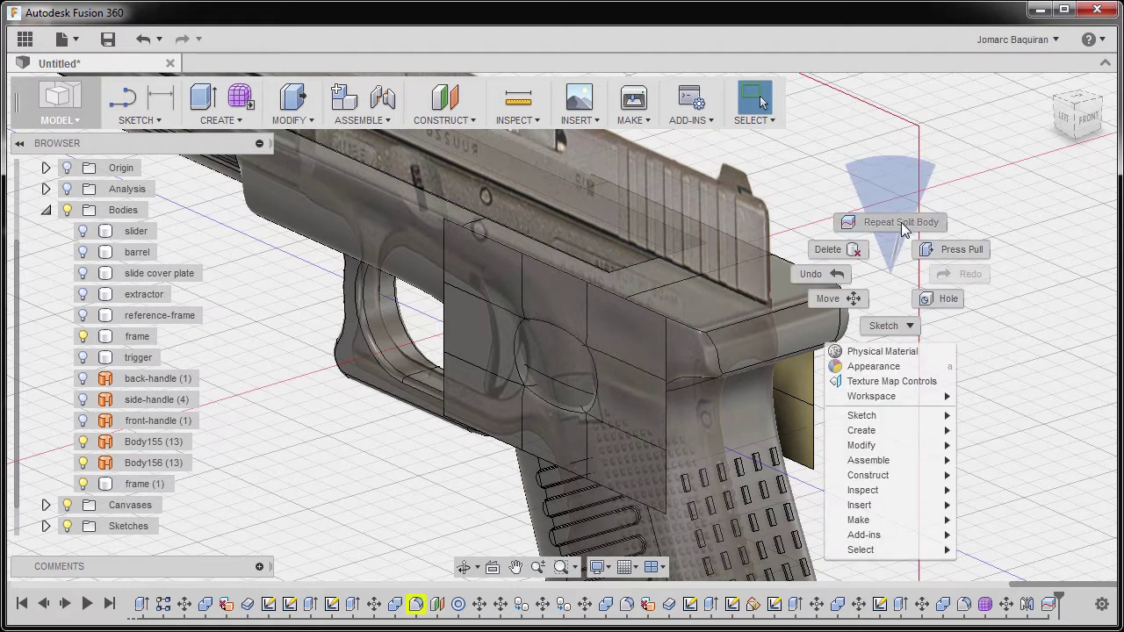
pyautogui.click(899, 225)
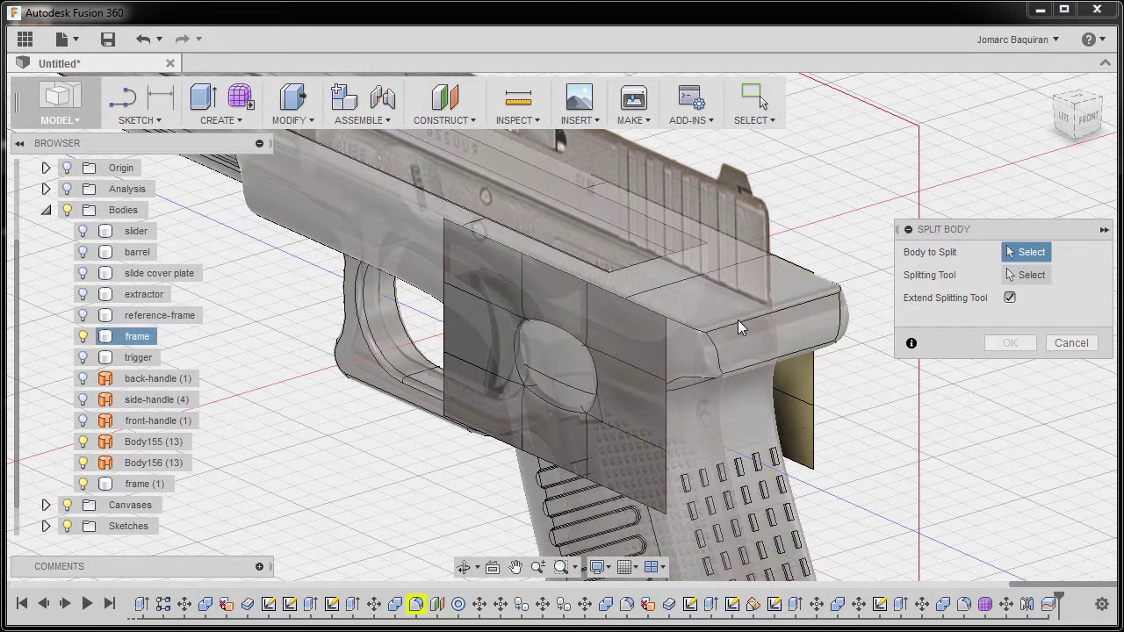
pyautogui.click(739, 323)
pyautogui.click(1028, 276)
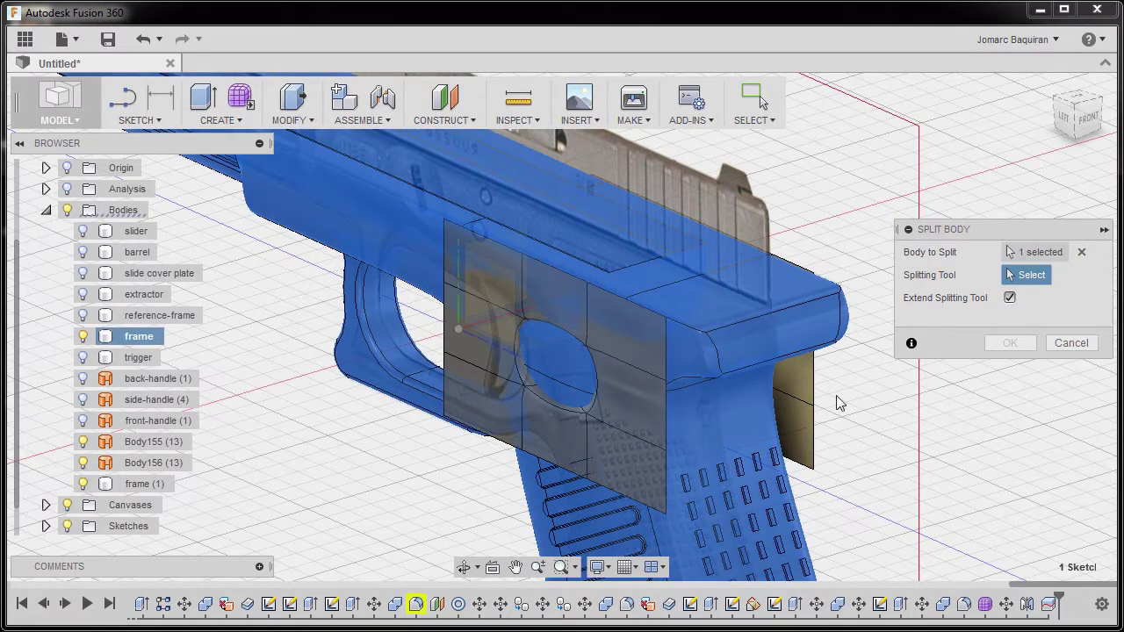
pyautogui.click(153, 464)
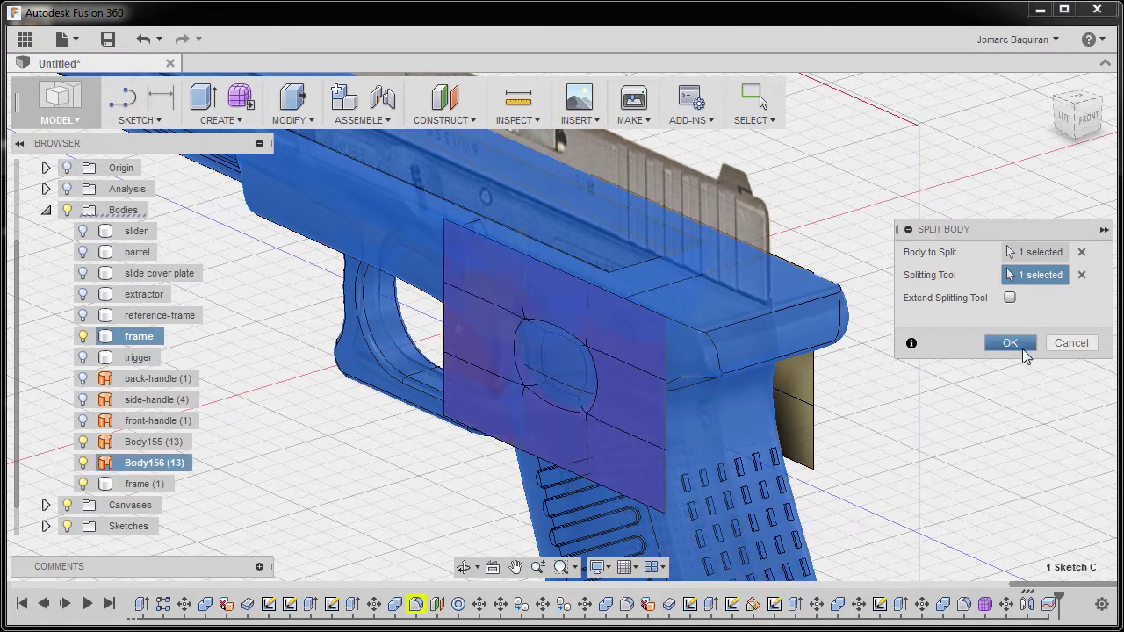
pyautogui.click(1010, 343)
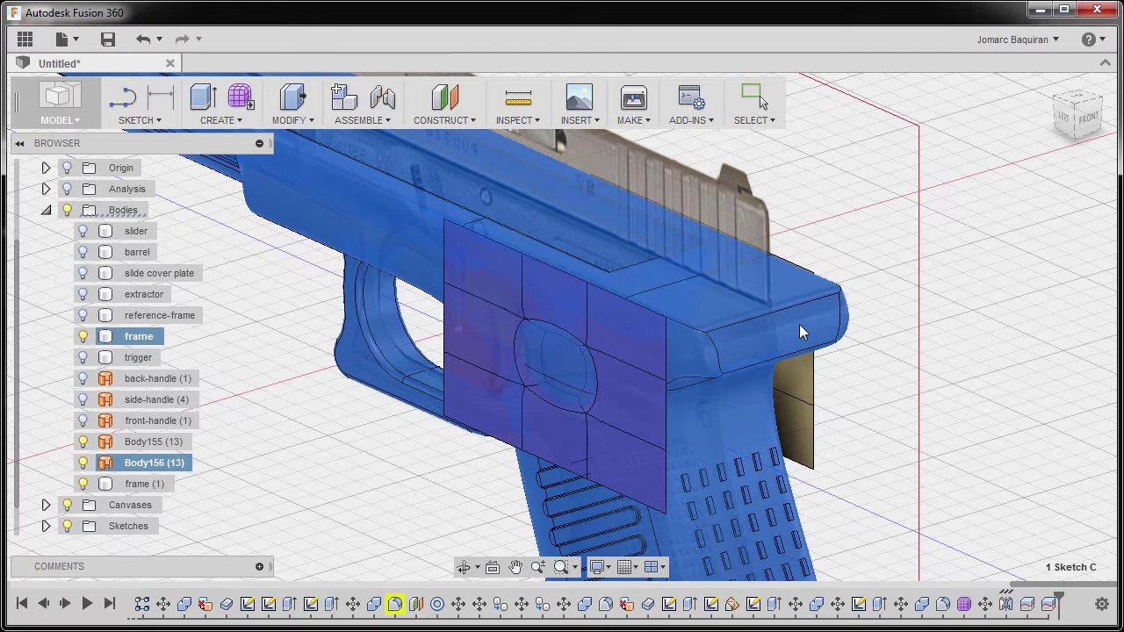
# Step: Hide both recess surfaces (Body155 and Body156) and the split-off pieces frame (1) and frame (2)
pyautogui.click(83, 443)
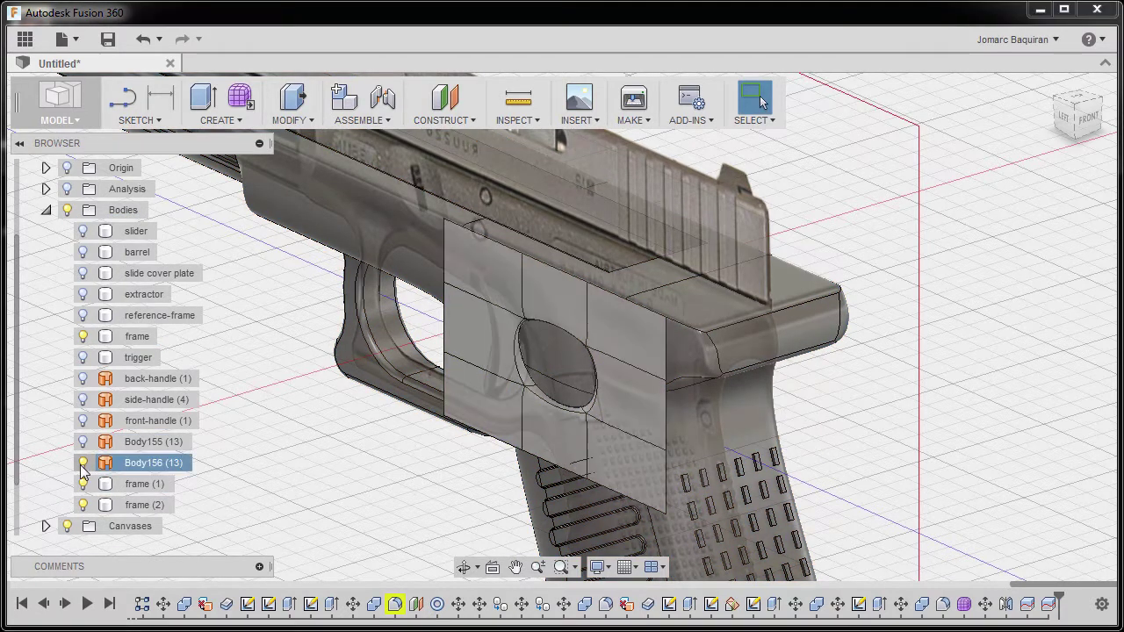
pyautogui.click(83, 463)
pyautogui.click(84, 485)
pyautogui.click(82, 508)
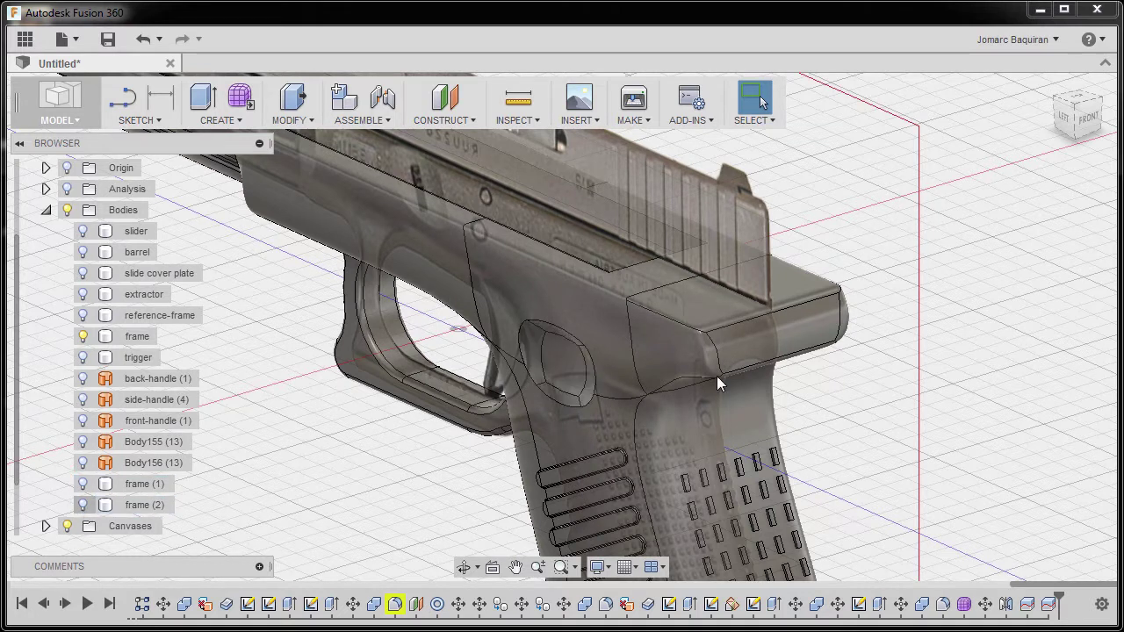
pyautogui.click(757, 360)
# Step: Hide the reference image canvases and view the thumb recess on the side of the frame
pyautogui.keyDown('shift'); pyautogui.moveTo(757, 360); pyautogui.dragTo(668, 369, button='middle'); pyautogui.keyUp('shift')
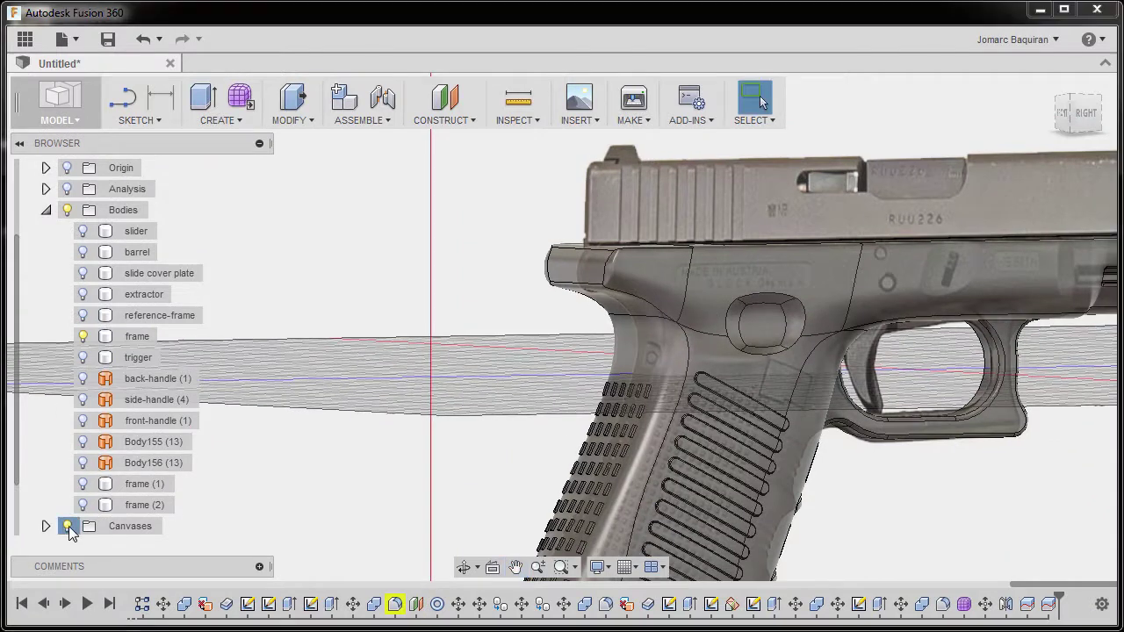
pyautogui.click(67, 526)
pyautogui.click(743, 352)
pyautogui.scroll(4, 587, 297)
pyautogui.keyDown('shift'); pyautogui.moveTo(516, 288); pyautogui.dragTo(525, 290, button='middle'); pyautogui.keyUp('shift')
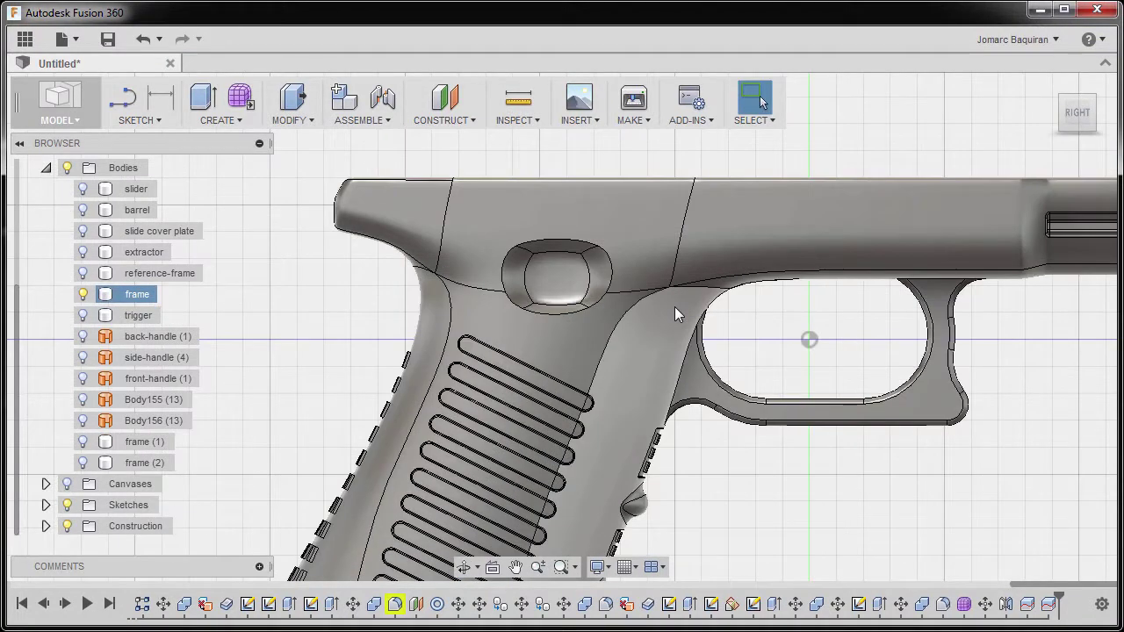
# Step: Fillet the outer edges of the thumb recesses on both sides of the frame with a constant 2 mm radius
pyautogui.press('f')
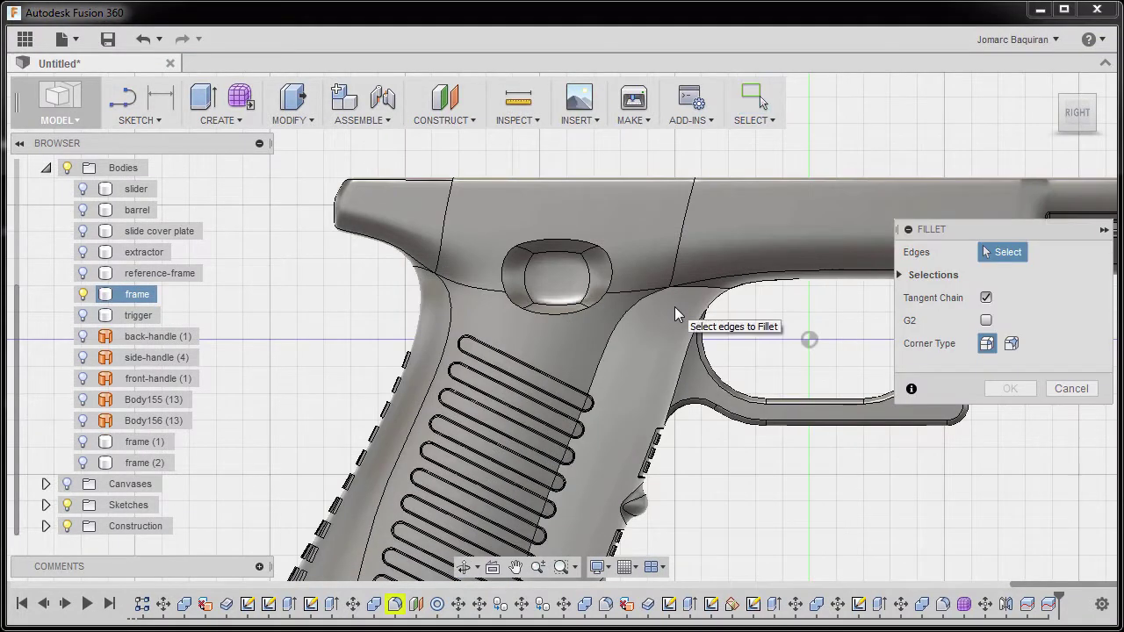
pyautogui.click(575, 249)
pyautogui.keyDown('shift'); pyautogui.moveTo(534, 273); pyautogui.dragTo(503, 292, button='middle'); pyautogui.keyUp('shift')
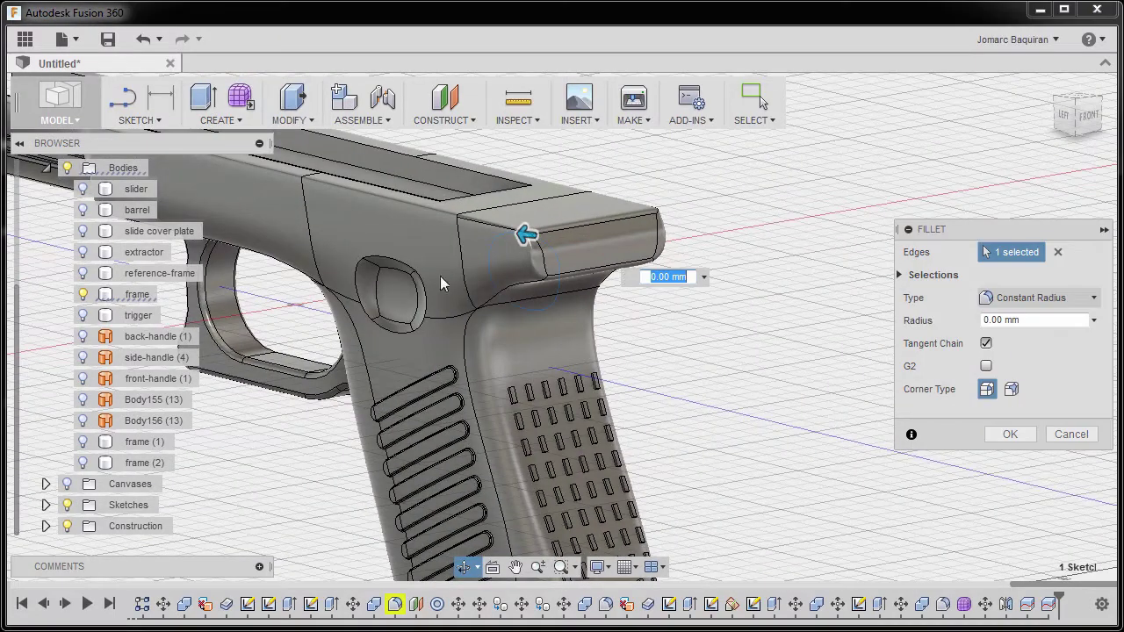
pyautogui.click(402, 270)
pyautogui.keyDown('shift'); pyautogui.moveTo(402, 271); pyautogui.dragTo(527, 325, button='middle'); pyautogui.keyUp('shift')
pyautogui.moveTo(1038, 319); pyautogui.dragTo(919, 320)
pyautogui.moveTo(1032, 322); pyautogui.dragTo(919, 319)
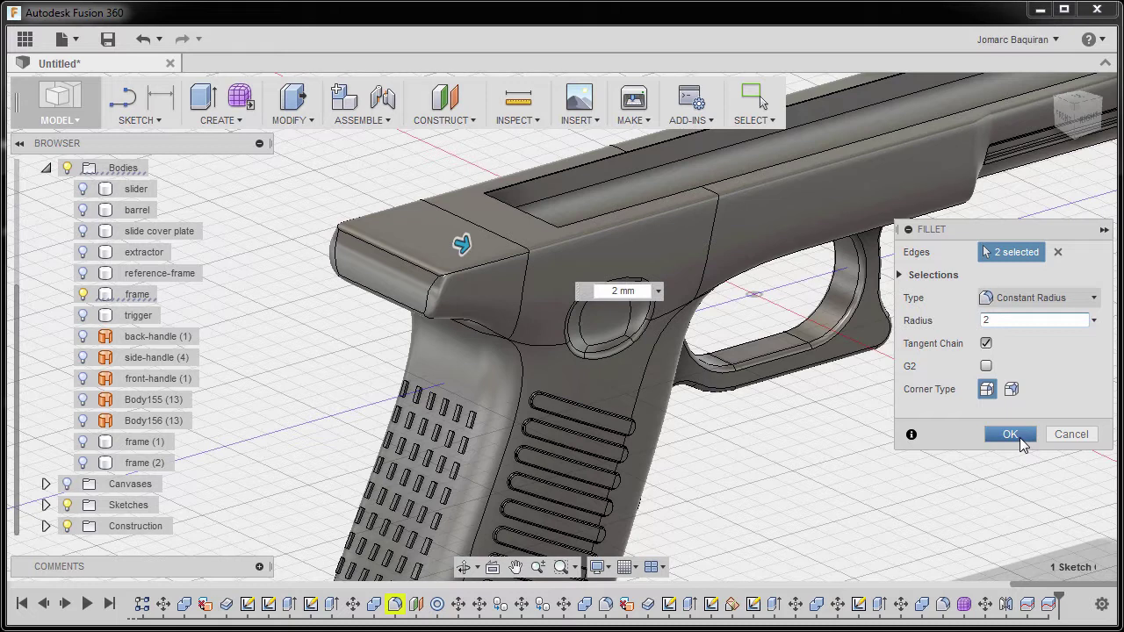
pyautogui.click(1019, 437)
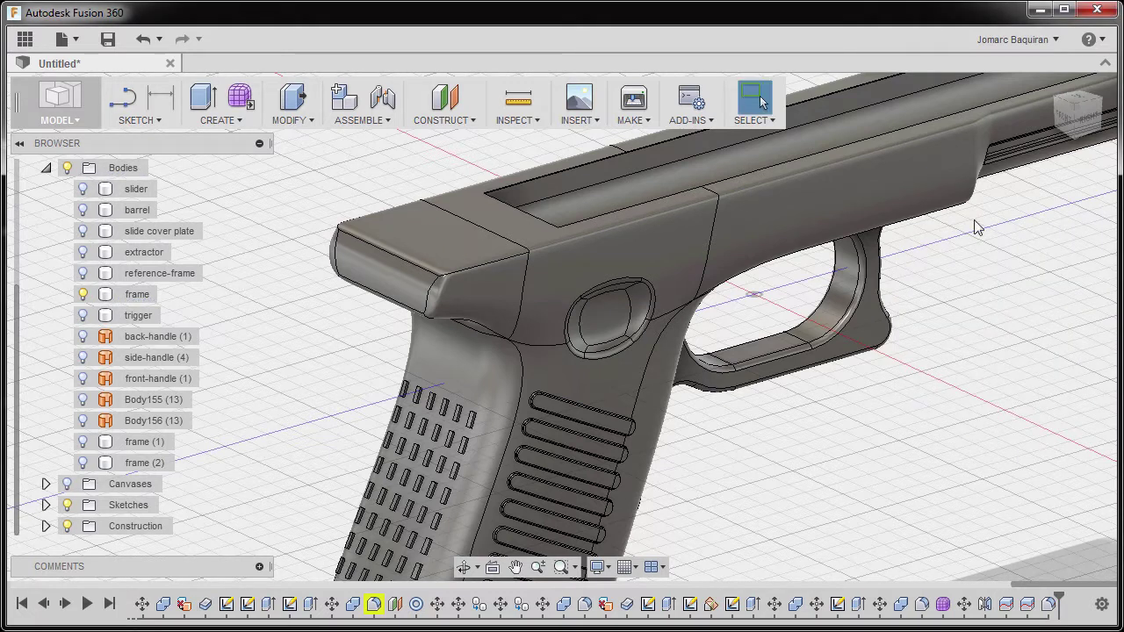